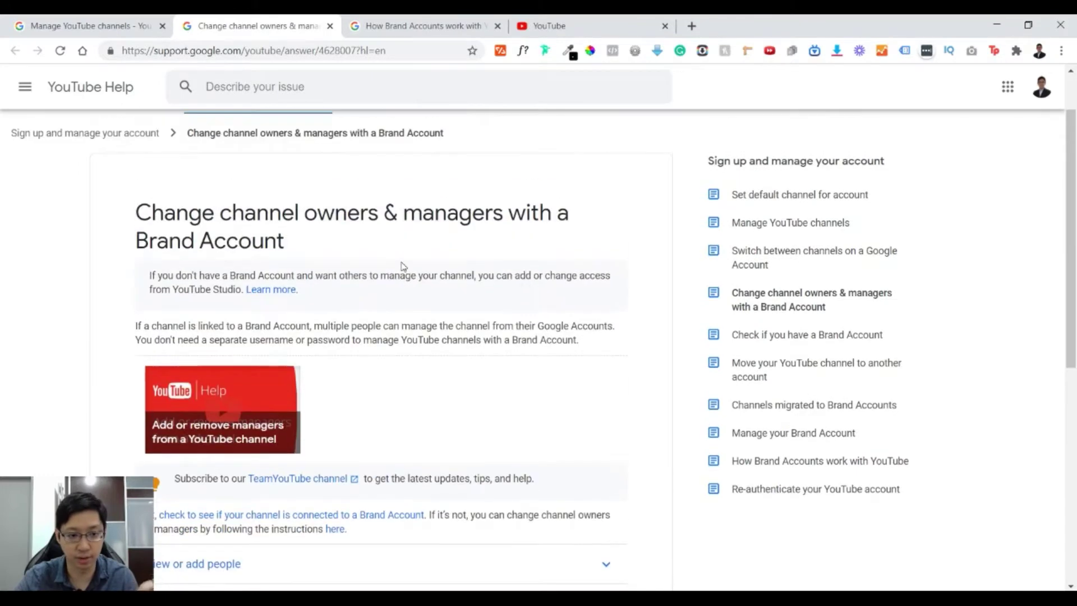
Step: Review the help article on changing channel owners and managers with a Brand Account, and bring up the YouTube channel switcher page
scroll(409, 257, "down", 4)
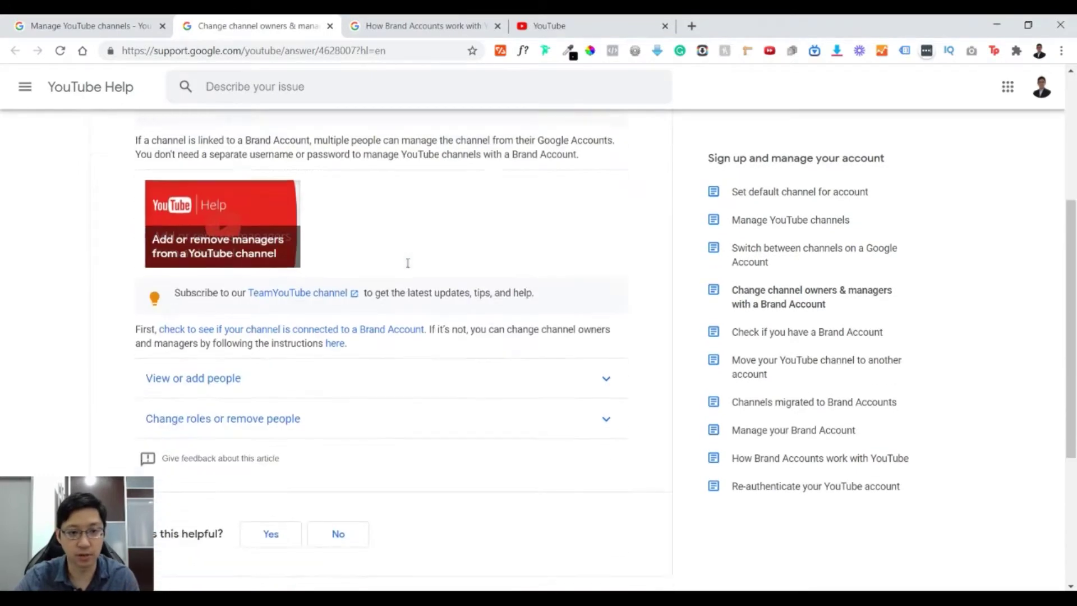
scroll(408, 259, "up", 5)
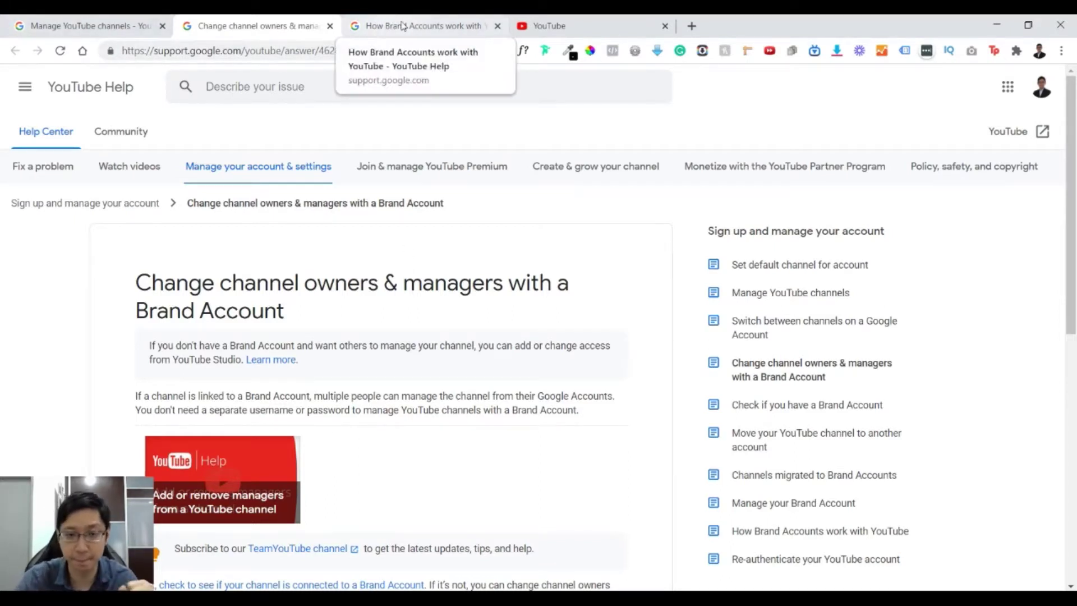
left_click(570, 20)
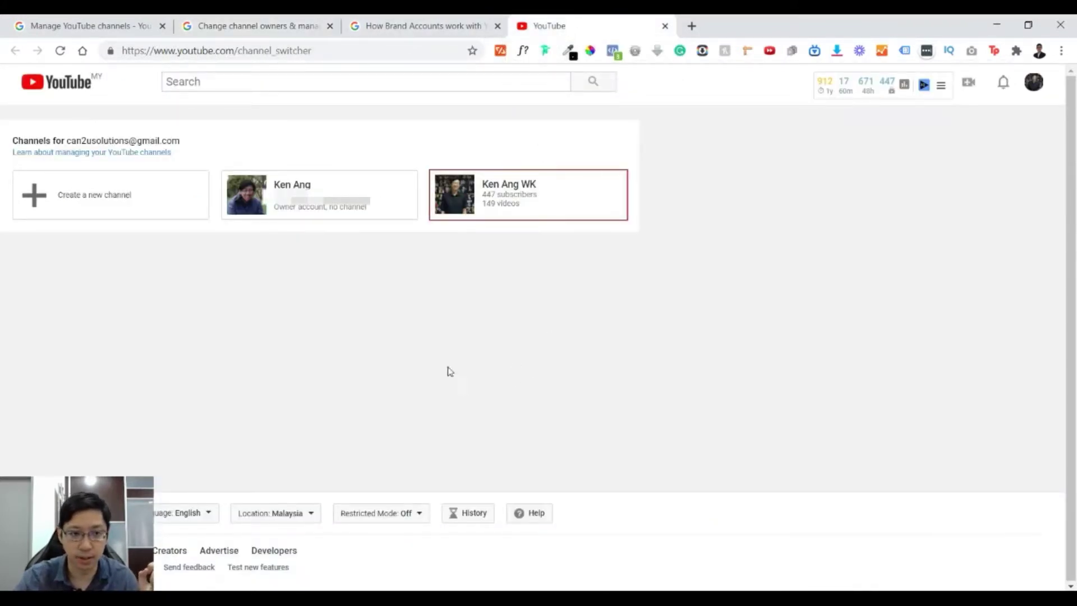
left_click(66, 26)
left_click(583, 25)
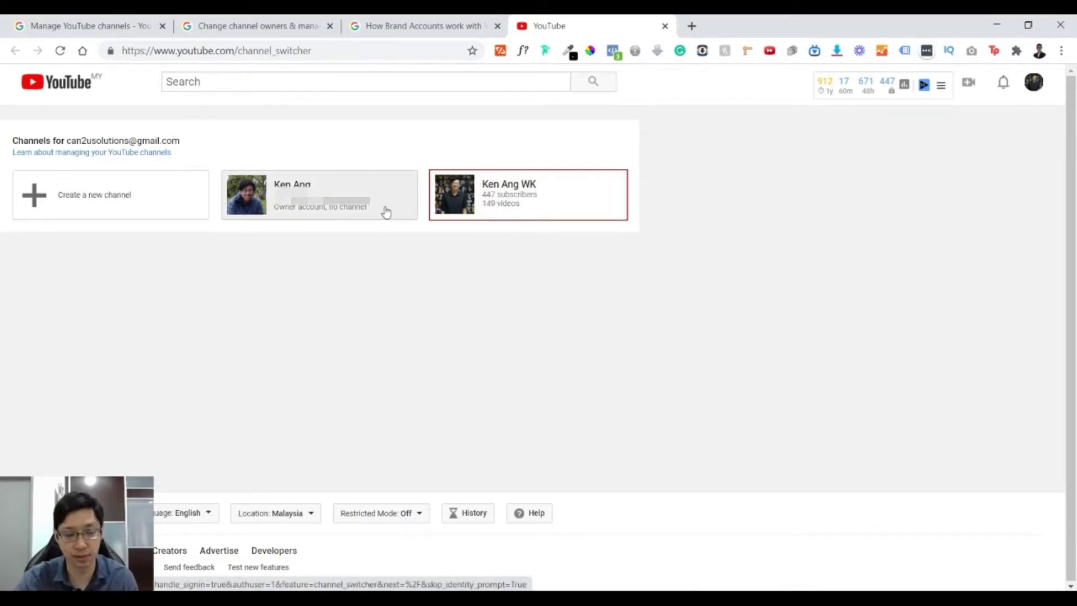
Step: Open YouTube separately as the owner account that has no channel, and go to its YouTube Studio dashboard
middle_click(327, 211)
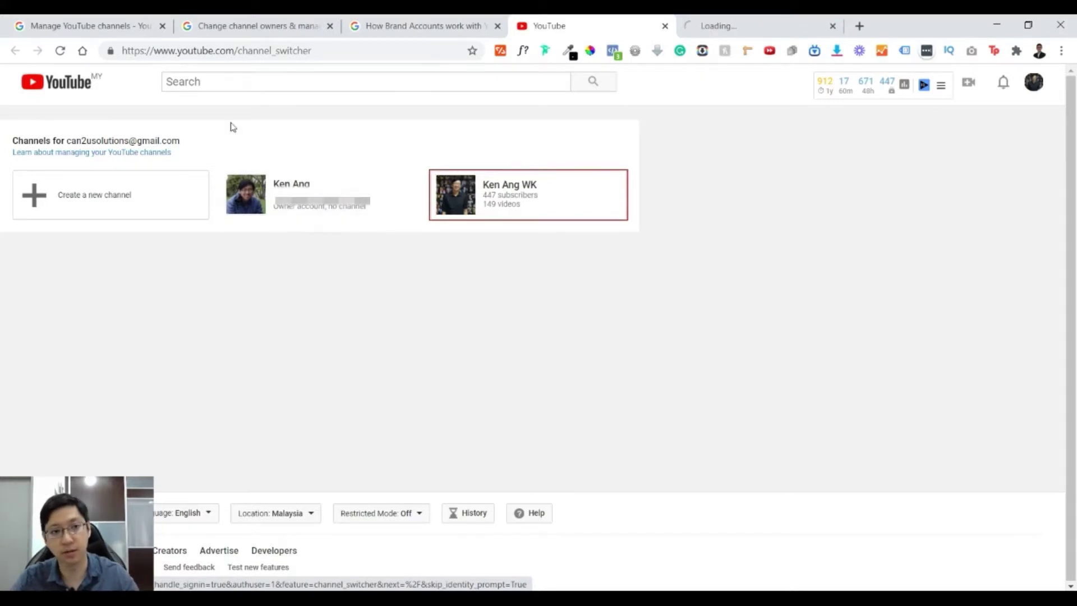
left_click(273, 58)
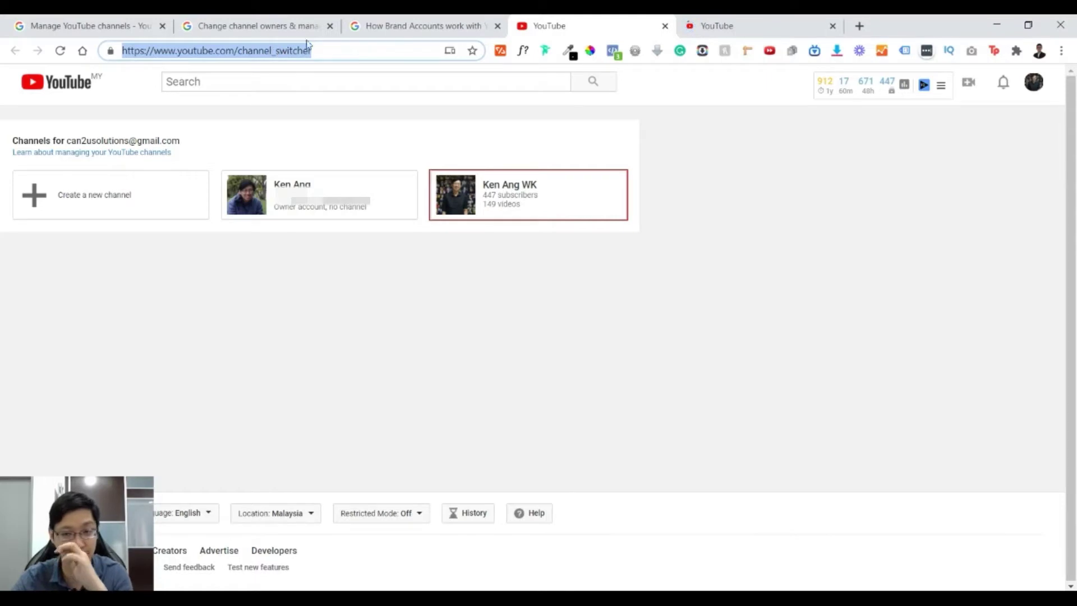
left_click(726, 24)
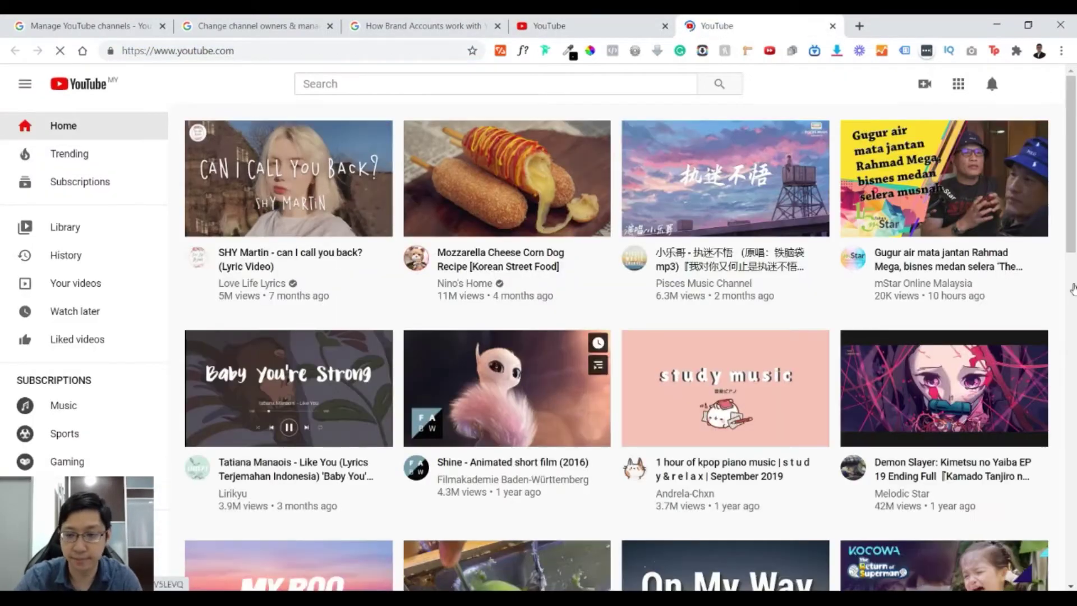
left_click(1039, 90)
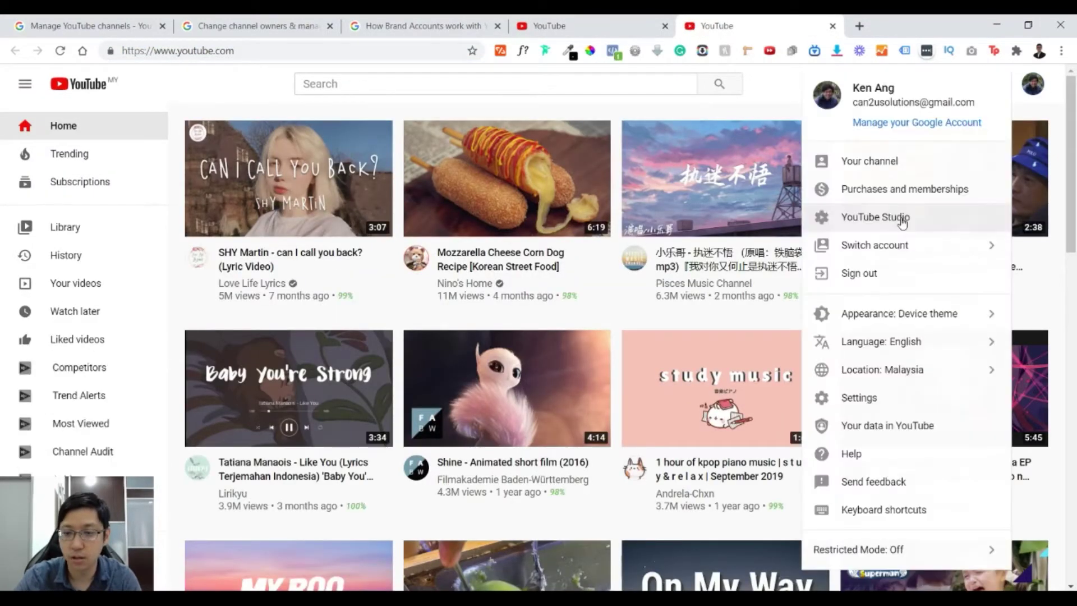
left_click(900, 218)
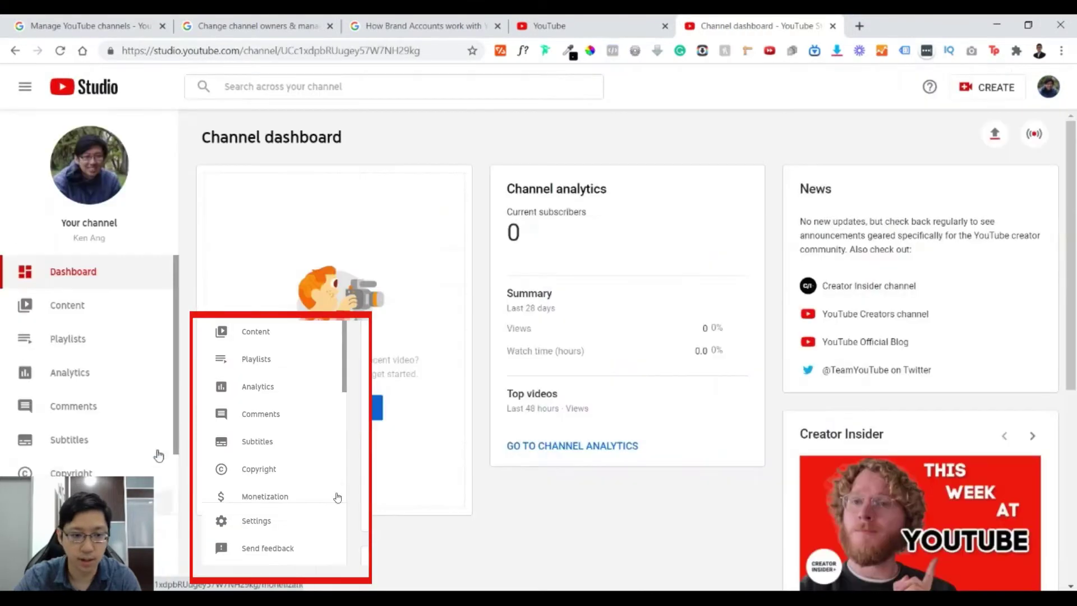
Step: Open the Permissions section of the channel's settings in YouTube Studio
scroll(159, 455, "down", 3)
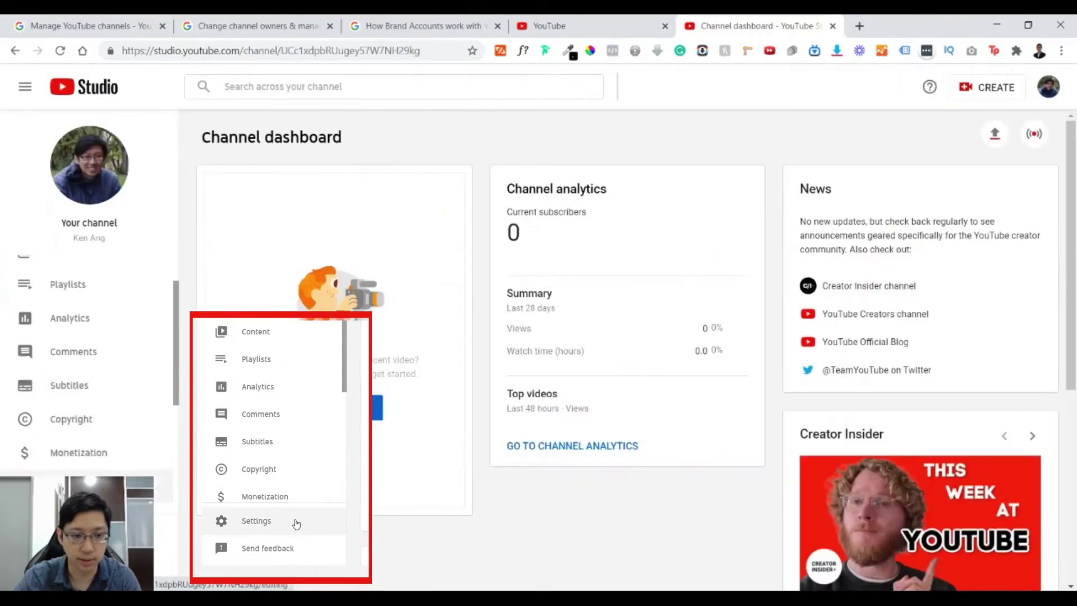
left_click(67, 538)
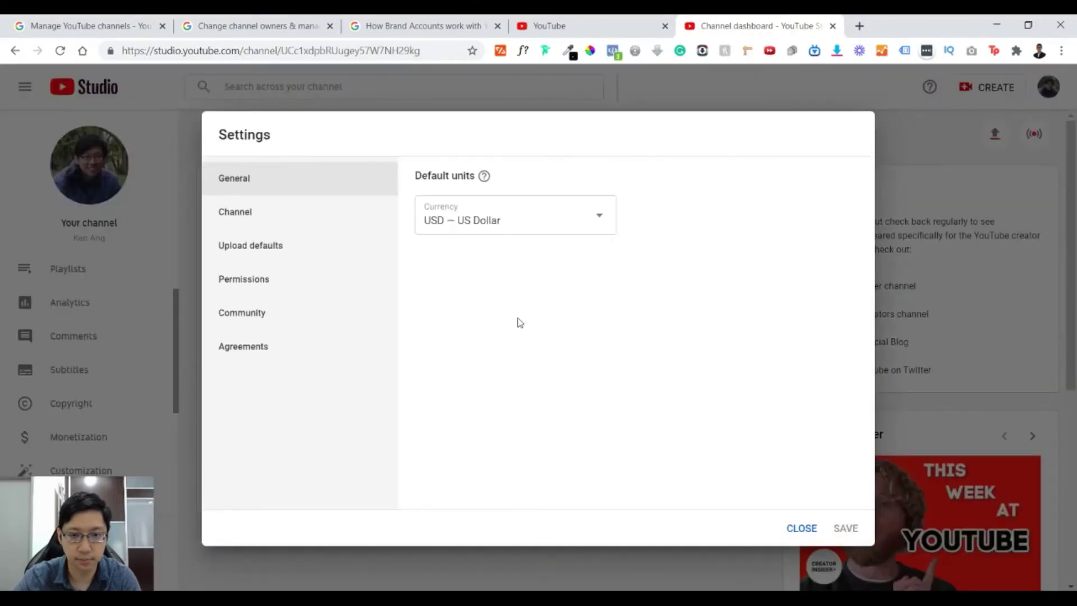
left_click(244, 282)
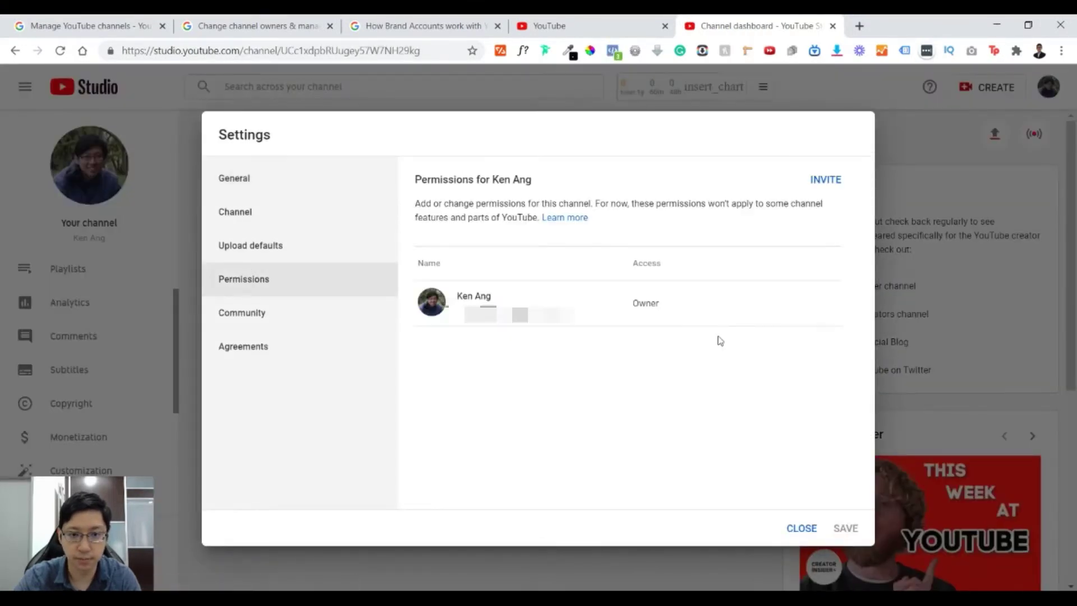
Step: Examine the access roles offered when inviting a user to the channel, and close the settings without inviting anyone
left_click(829, 179)
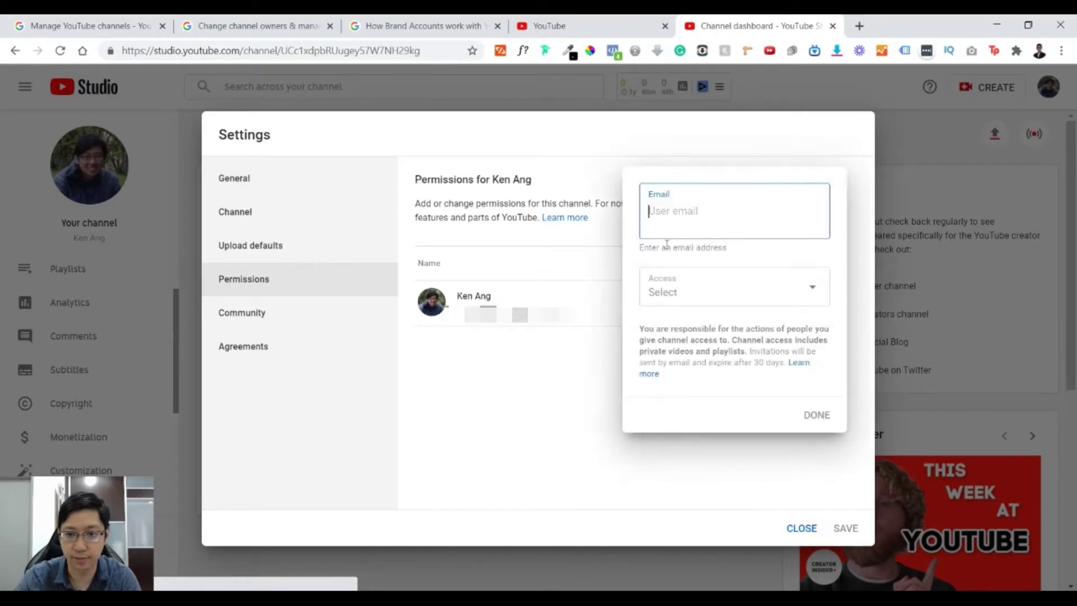
left_click(715, 294)
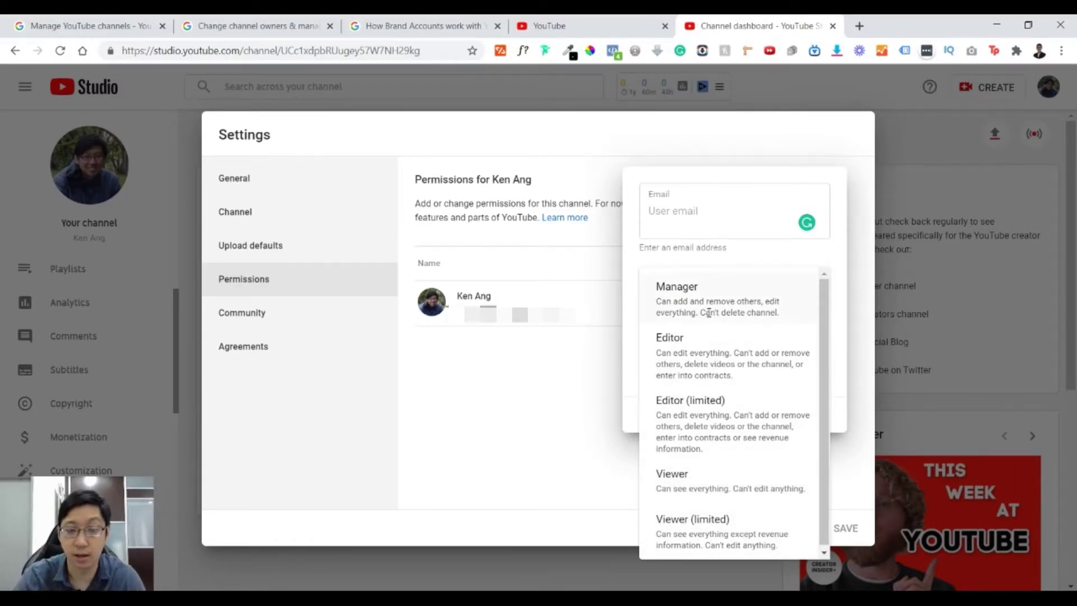
left_click(718, 217)
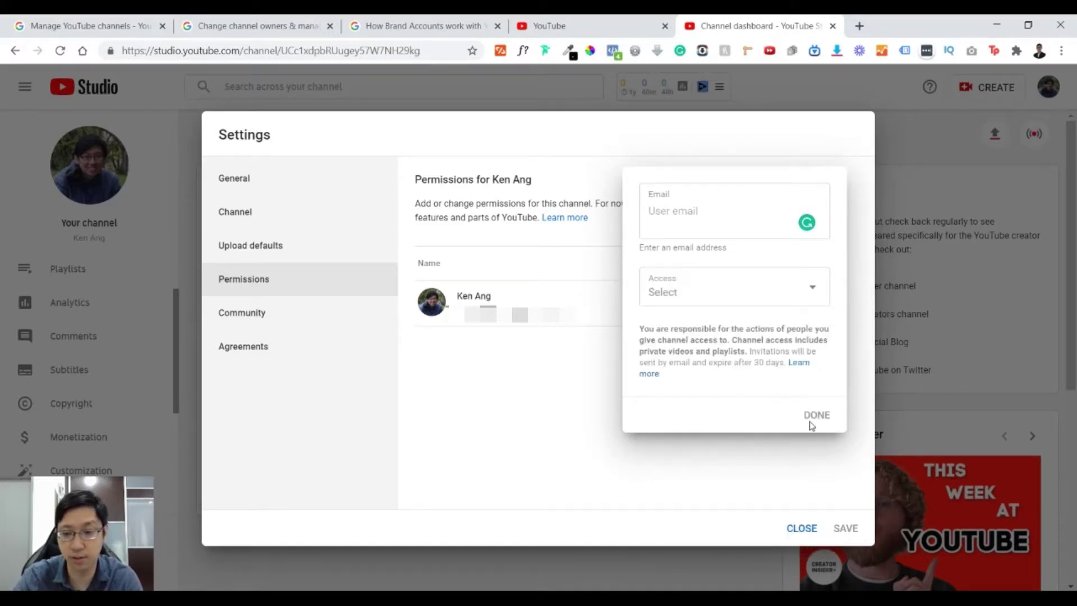
left_click(804, 465)
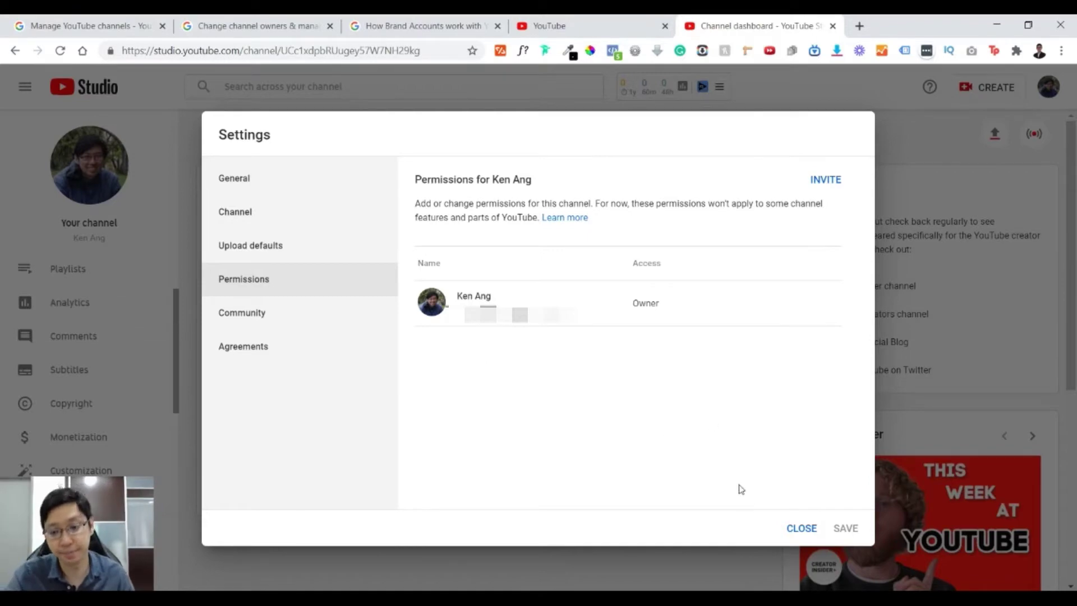
left_click(800, 530)
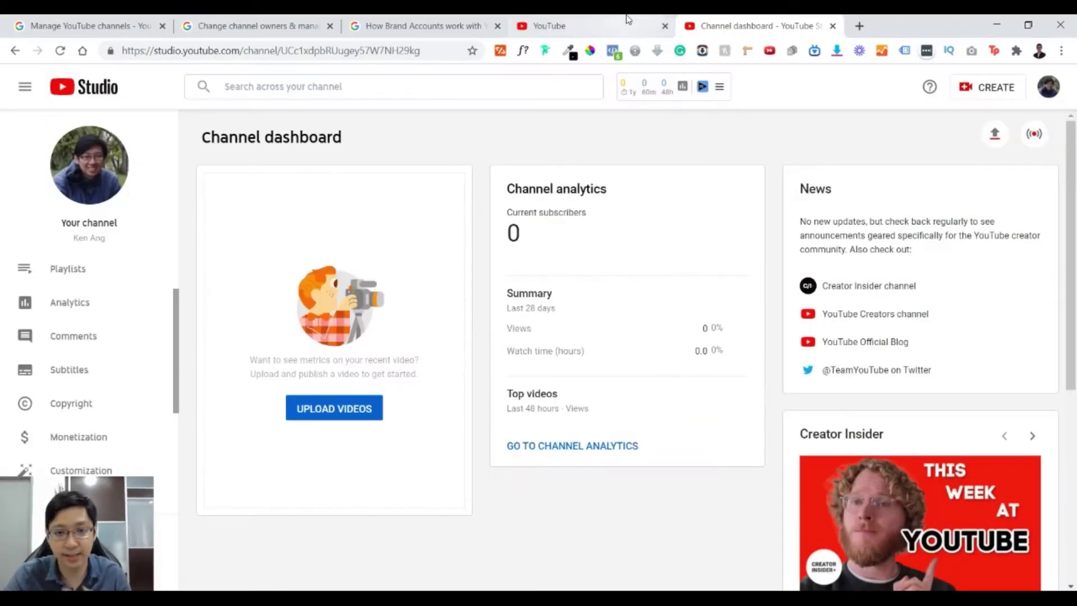
Step: Open YouTube separately as the brand channel with 447 subscribers from the channel switcher
left_click(625, 26)
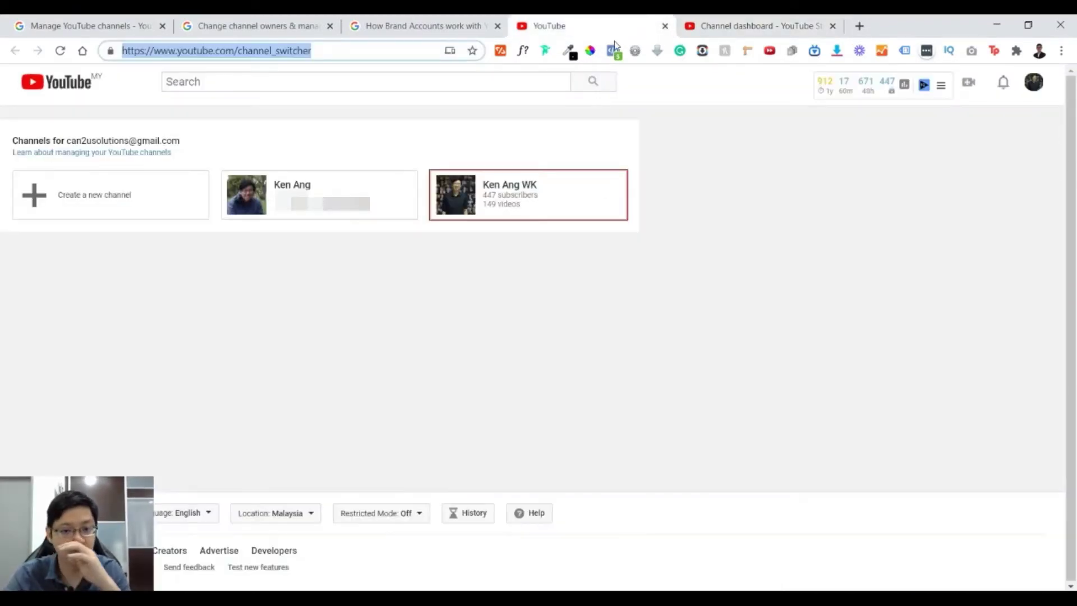
left_click(497, 210, "ctrl")
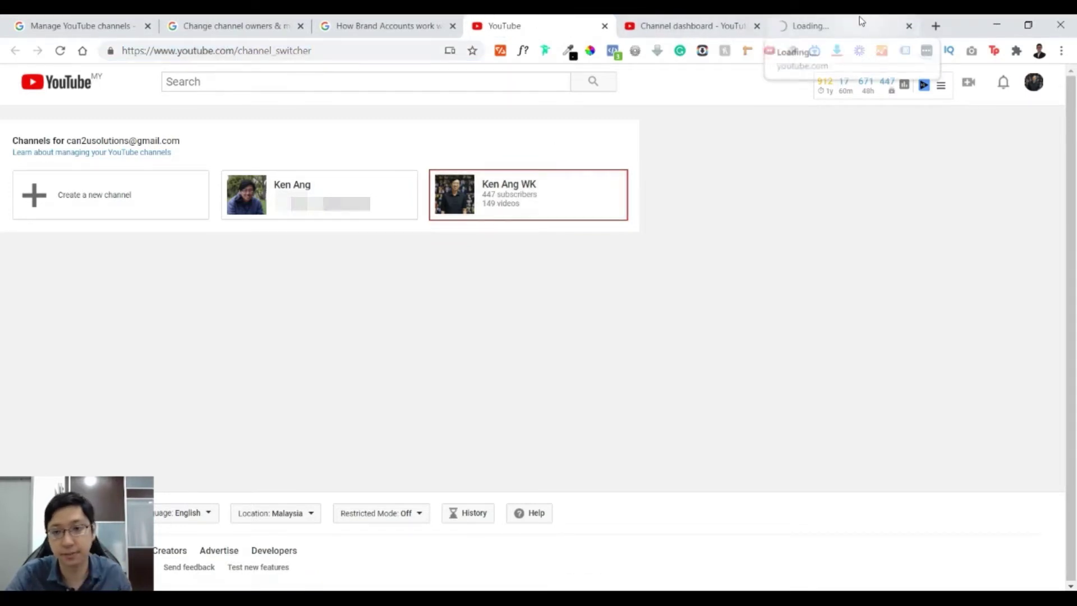
left_click(862, 22)
left_click(718, 22)
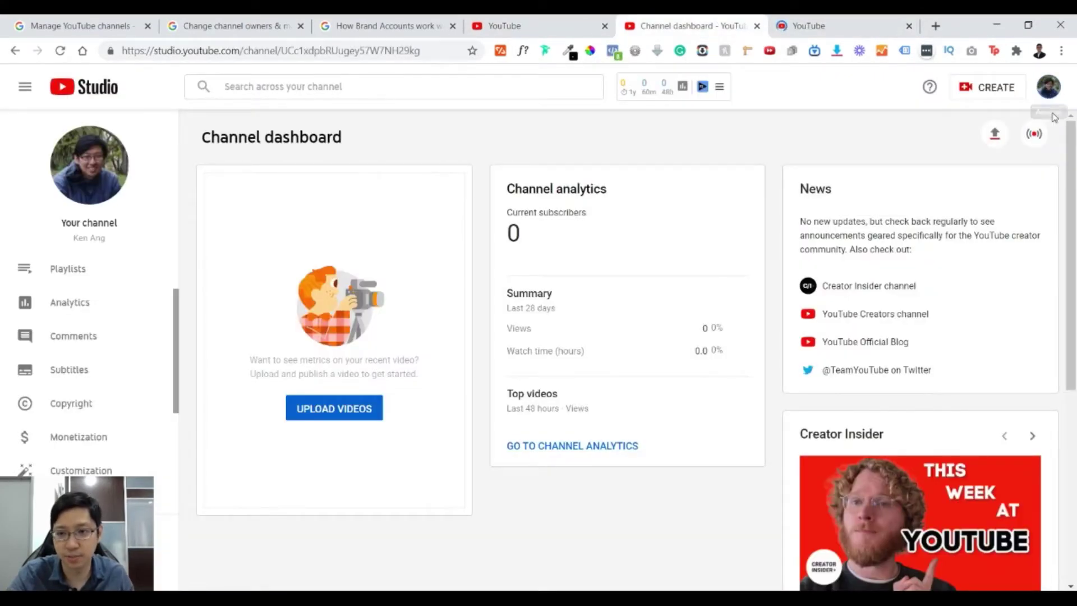
left_click(777, 28)
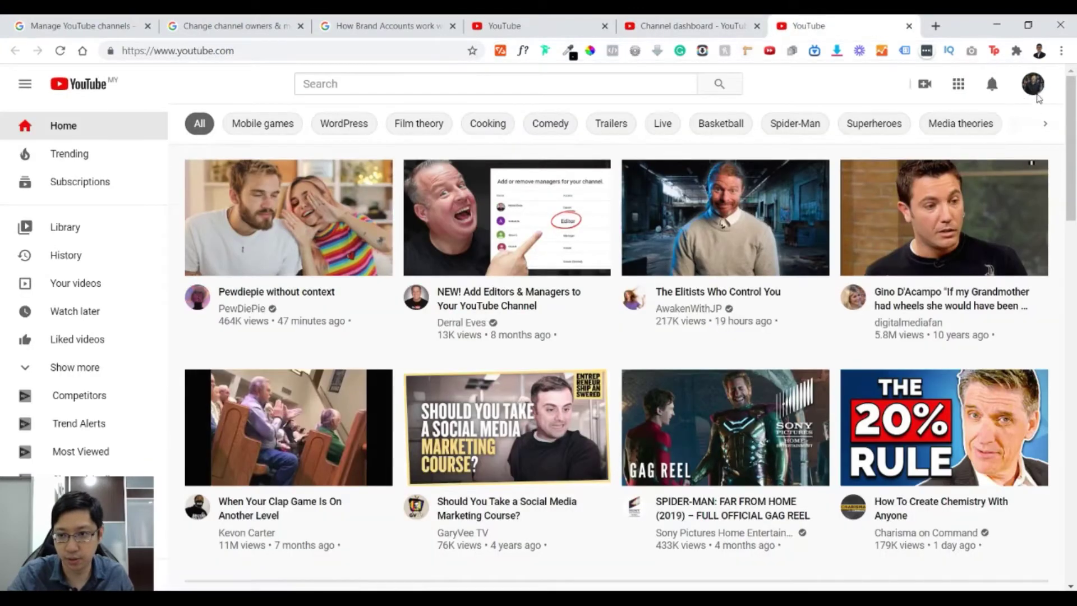
Step: Open the brand channel's YouTube account settings and examine the Channel managers section
left_click(1031, 85)
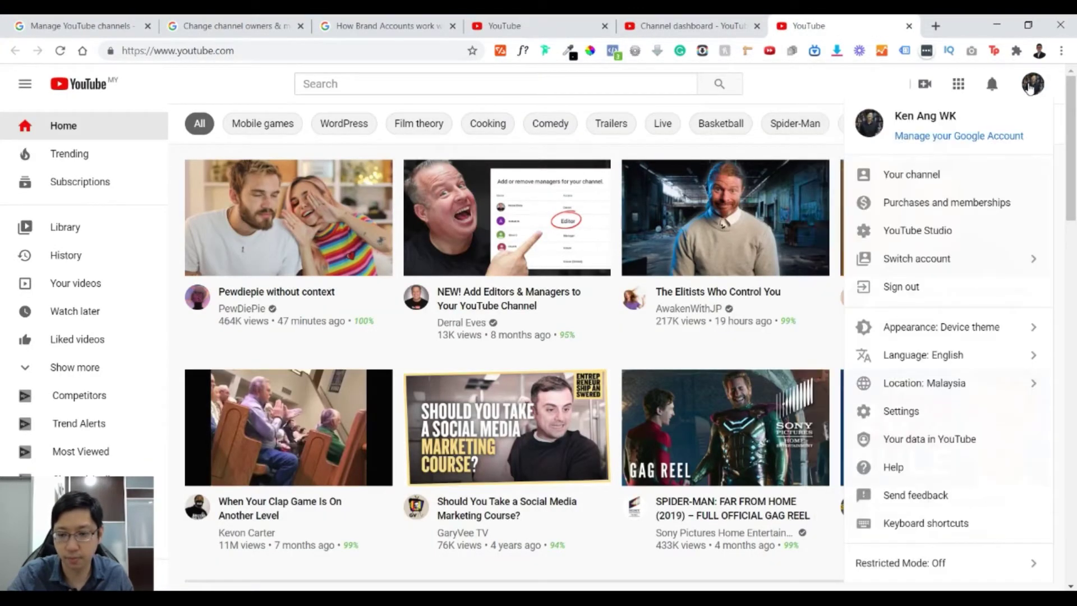
left_click(934, 416)
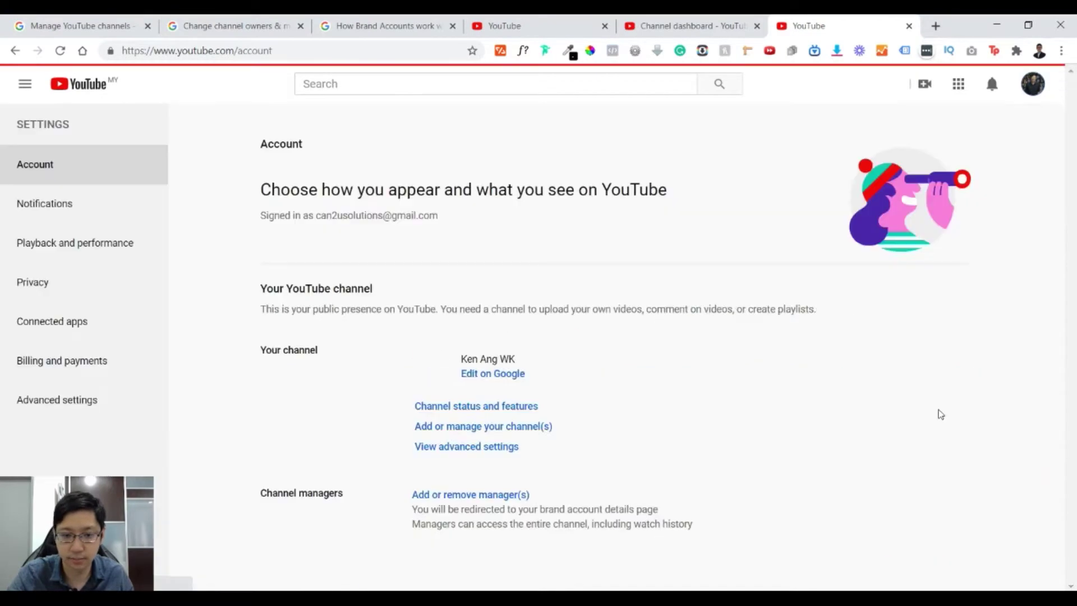
scroll(584, 341, "down", 2)
scroll(584, 341, "down", 1)
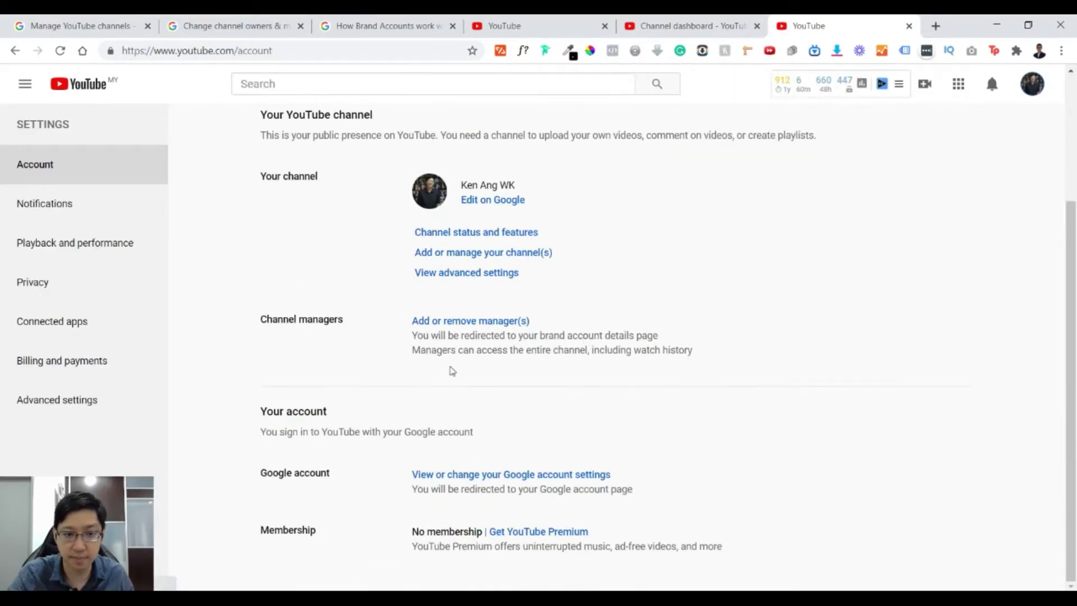
left_click_drag(263, 319, 728, 368)
left_click(812, 356)
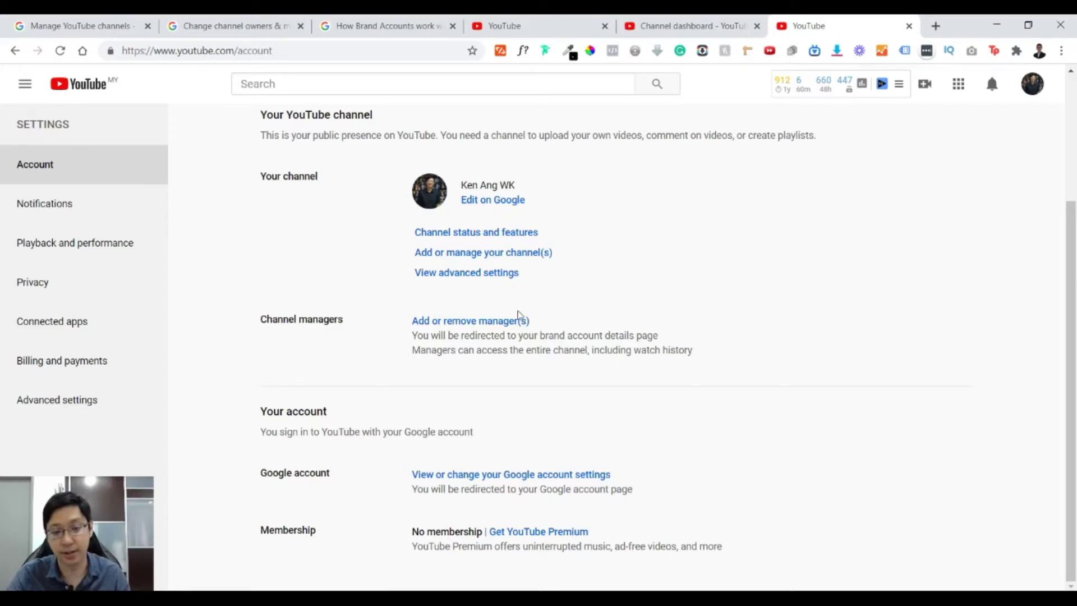
Step: Open Manage permissions for the channel's Brand Account, verifying the account owner's identity through the phone prompt
left_click(503, 328)
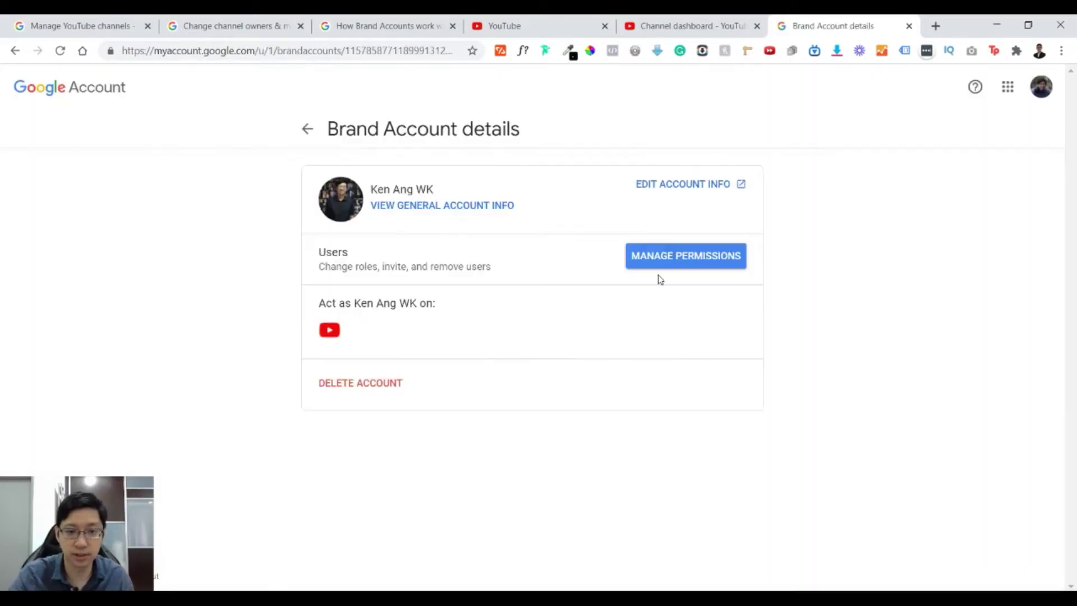
left_click(739, 249)
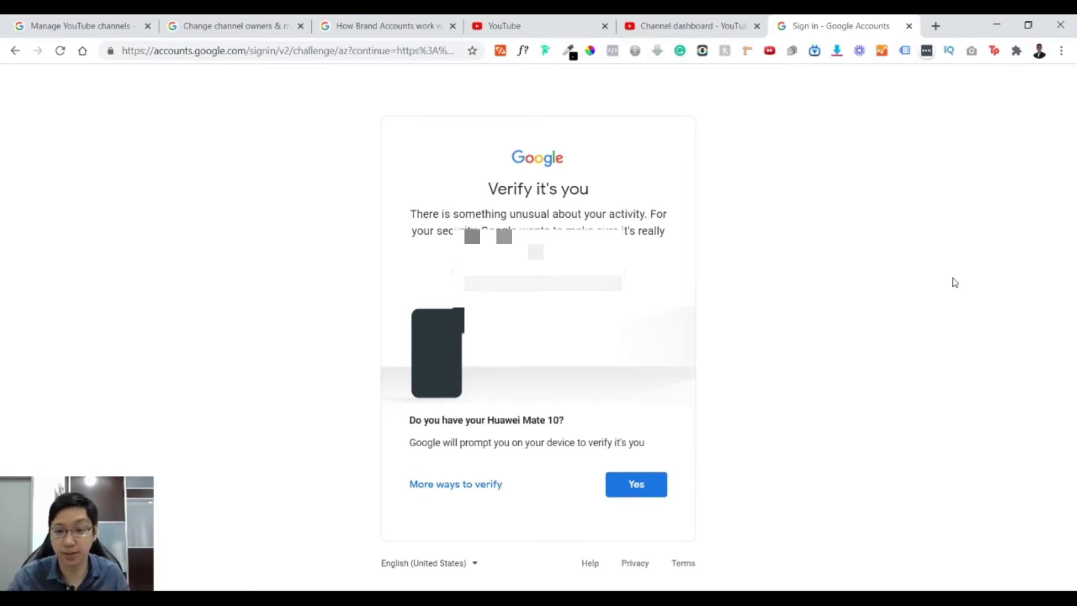
left_click(640, 484)
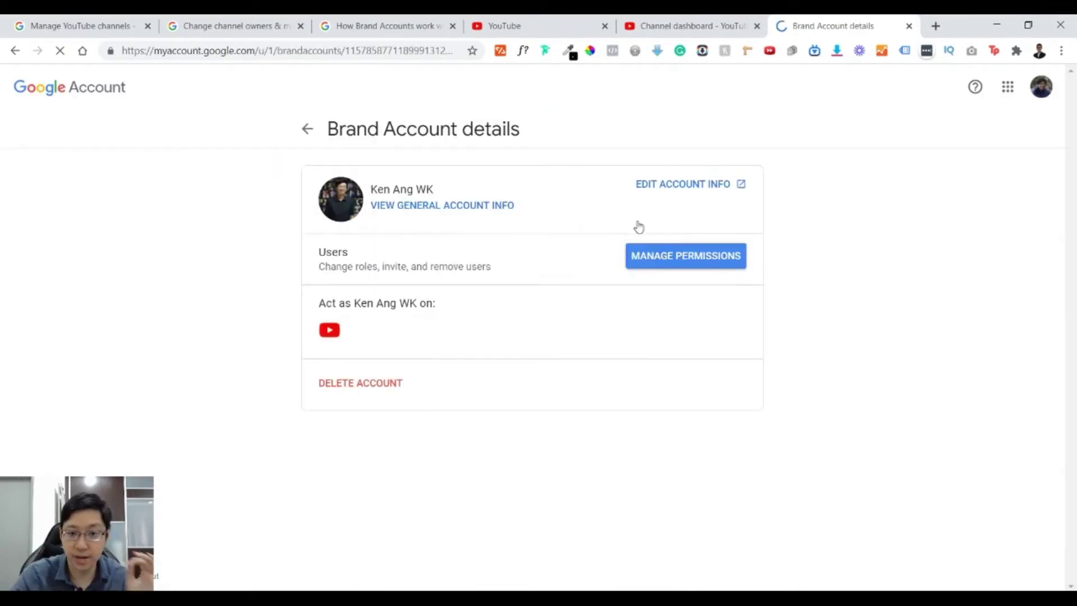
left_click(673, 256)
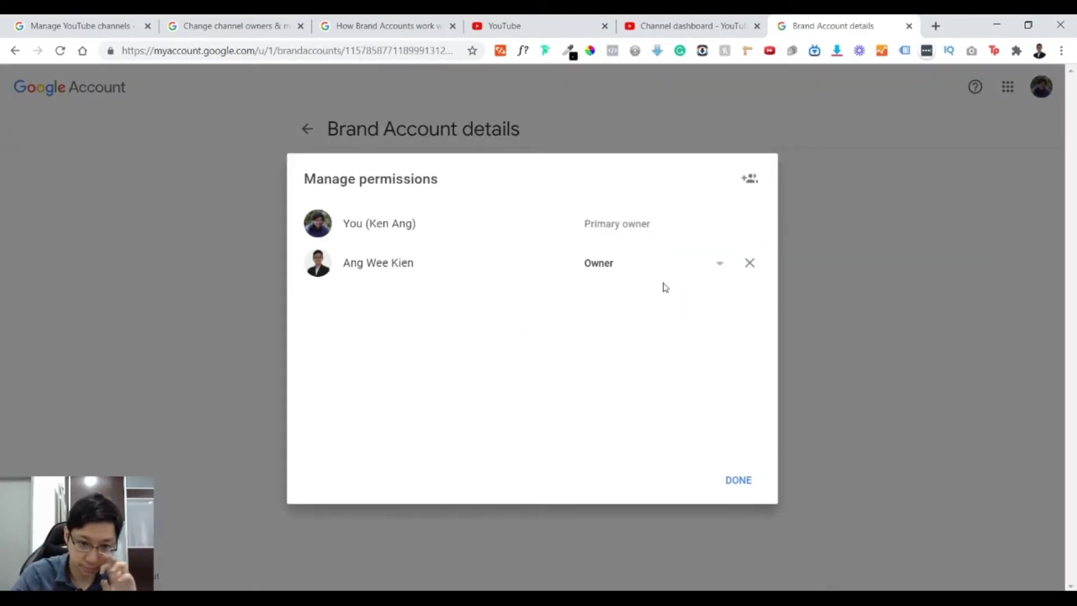
Step: Start adding new users to the Brand Account and display the roles available for them
left_click(749, 177)
left_click(425, 368)
left_click(428, 369)
left_click(427, 368)
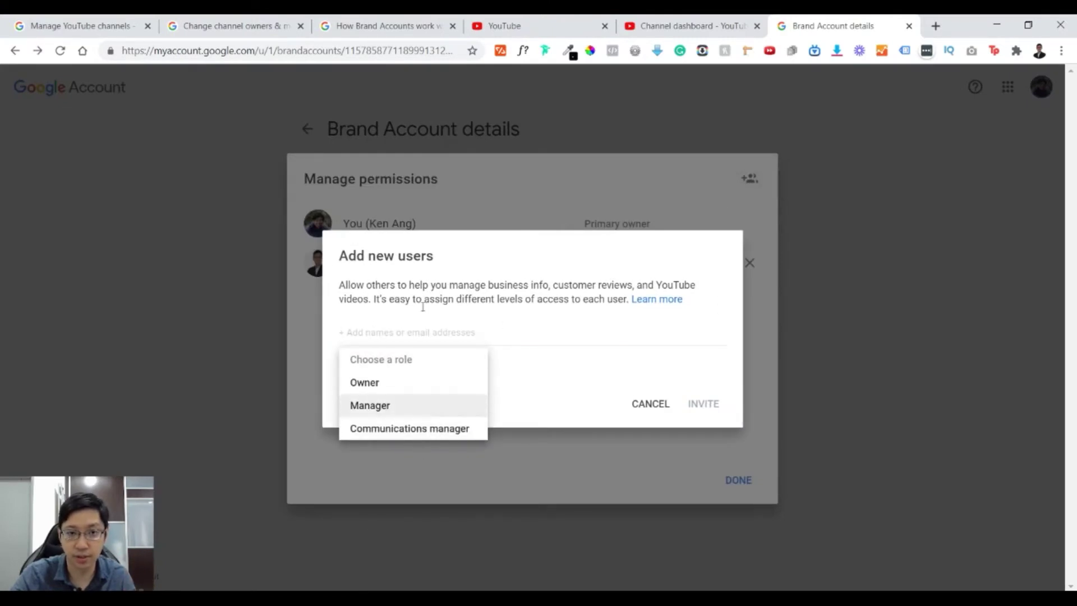
Step: Compare Studio roles with Brand Account roles in the help article's table, and return to the Brand Account's Add new users dialog
left_click(414, 25)
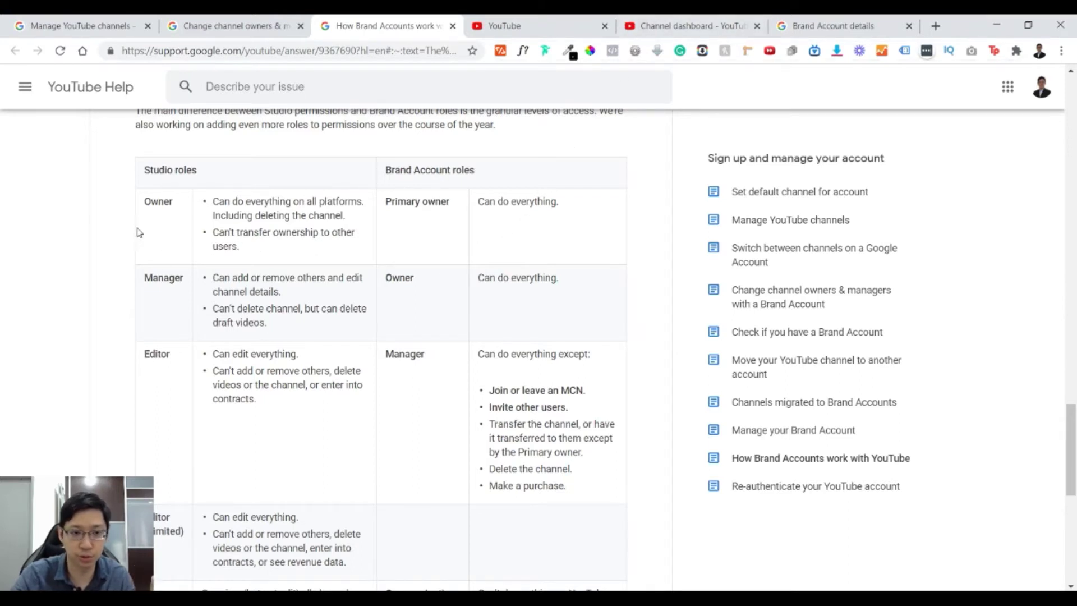
scroll(197, 224, "down", 4)
scroll(235, 252, "up", 4)
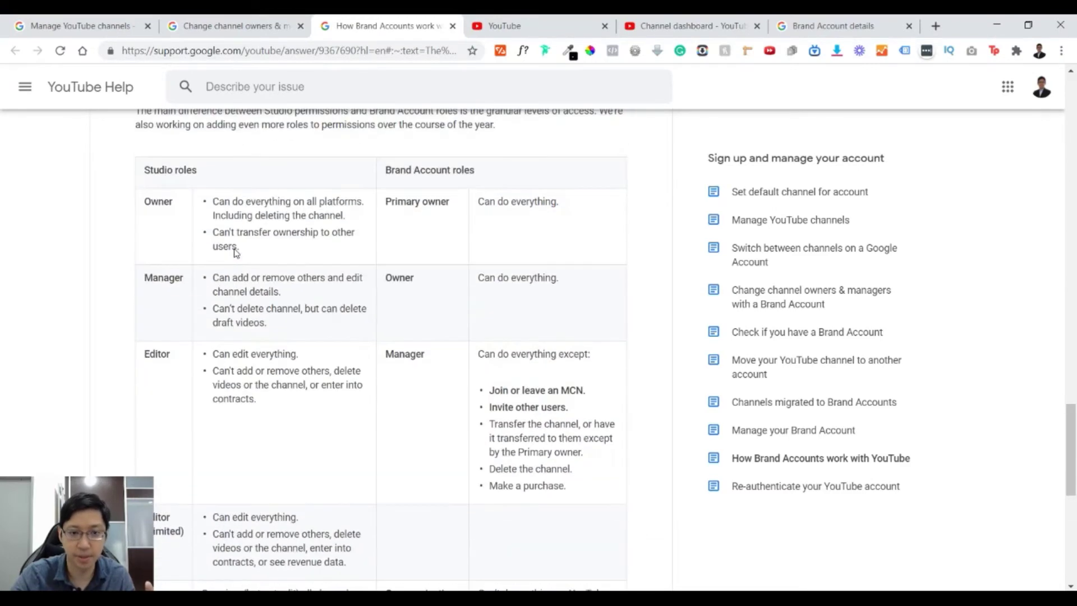
left_click_drag(410, 215, 474, 219)
left_click(411, 278)
left_click_drag(476, 352, 547, 380)
left_click(547, 380)
scroll(583, 378, "down", 4)
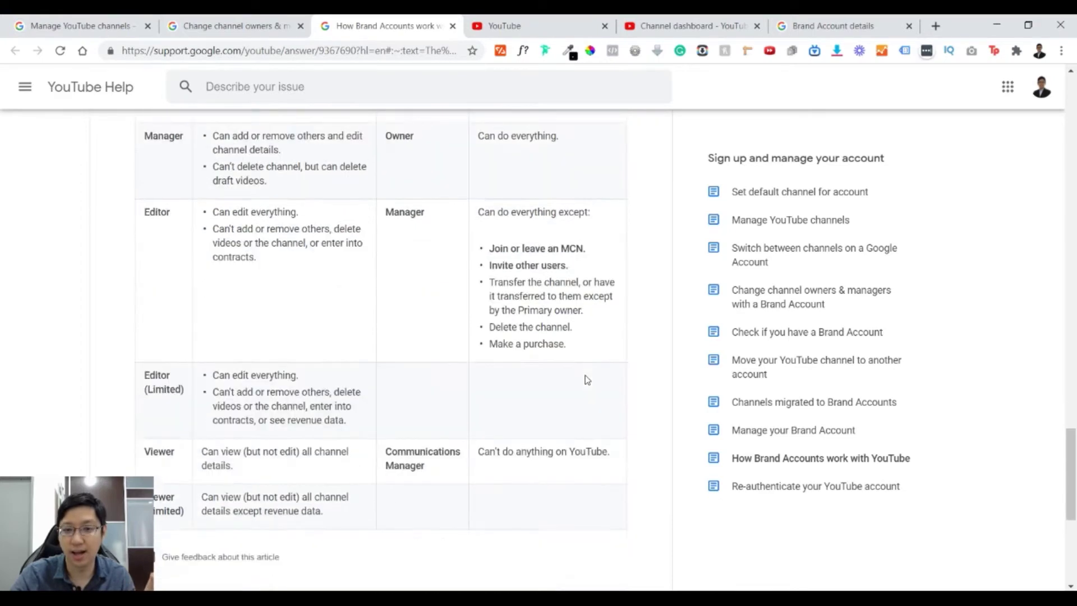
scroll(577, 380, "up", 4)
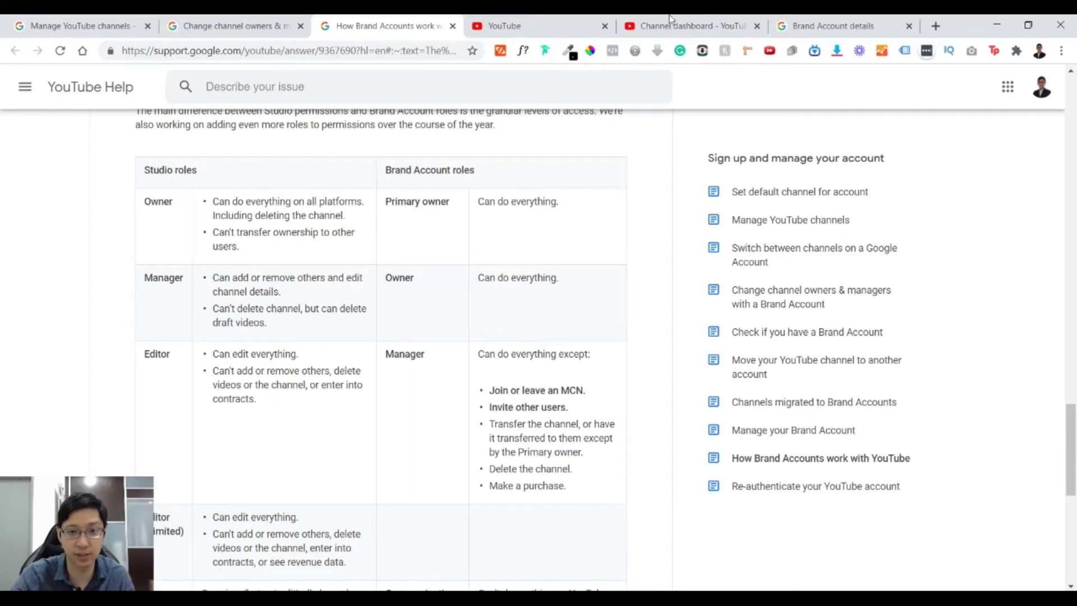
left_click(808, 19)
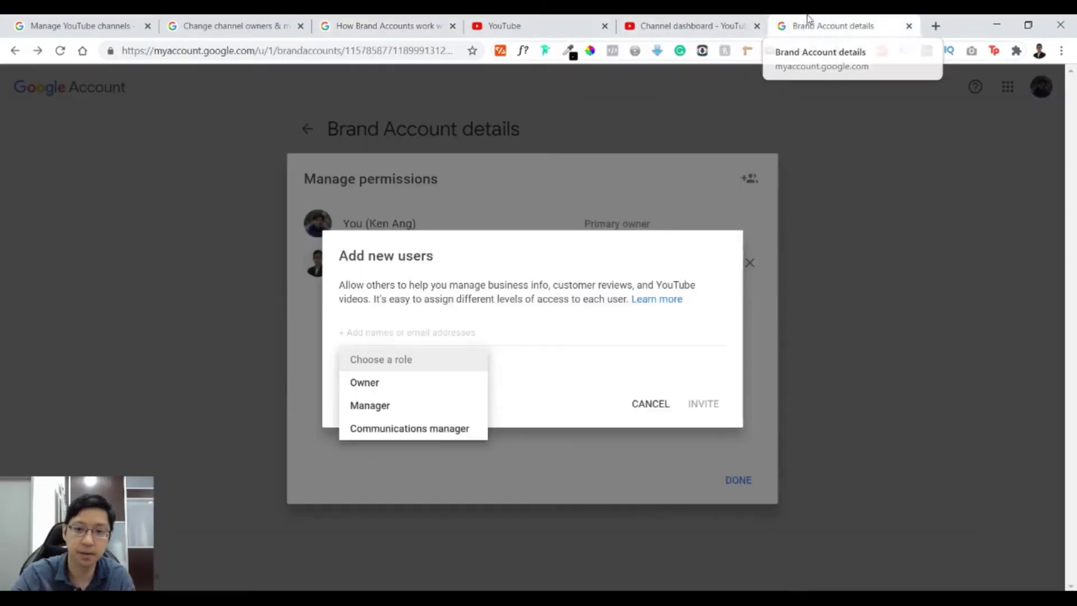
Step: Cancel adding new users, close the Brand Account's permissions, and open YouTube Studio acting as the brand channel
left_click(652, 404)
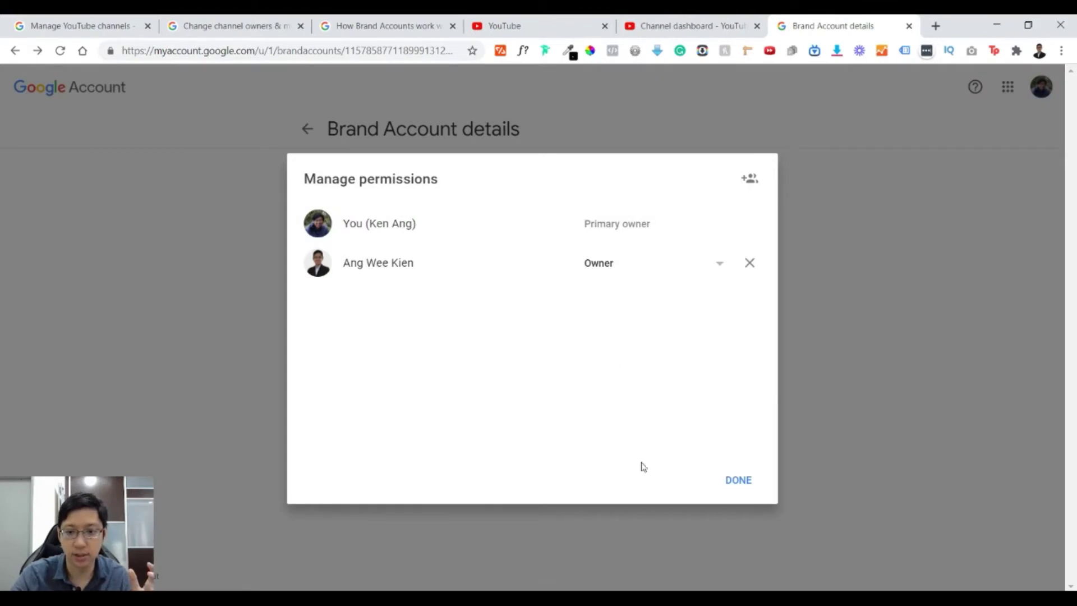
left_click(752, 489)
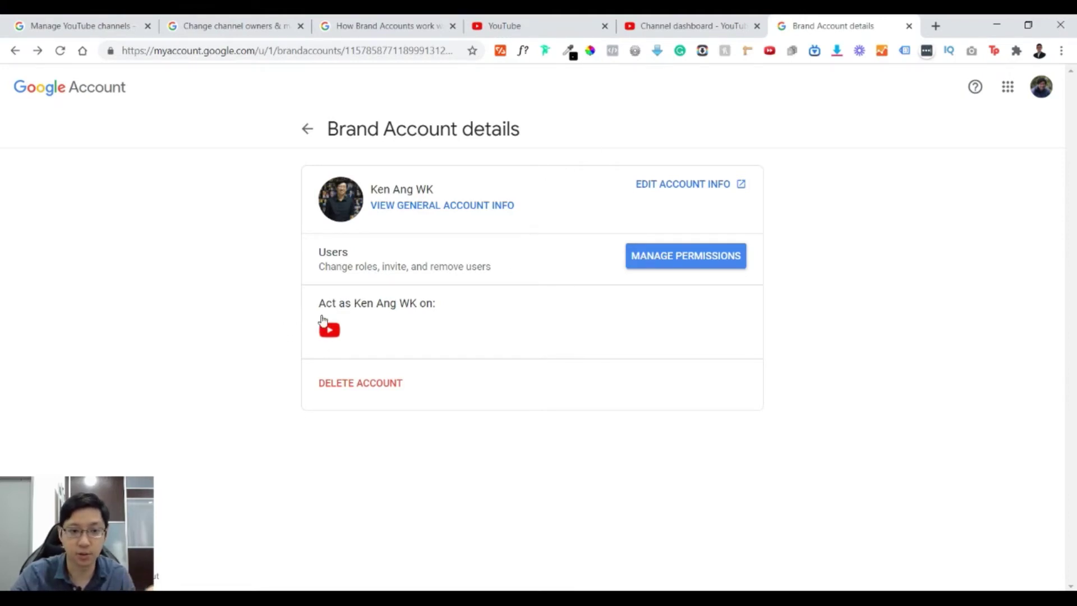
left_click(333, 331)
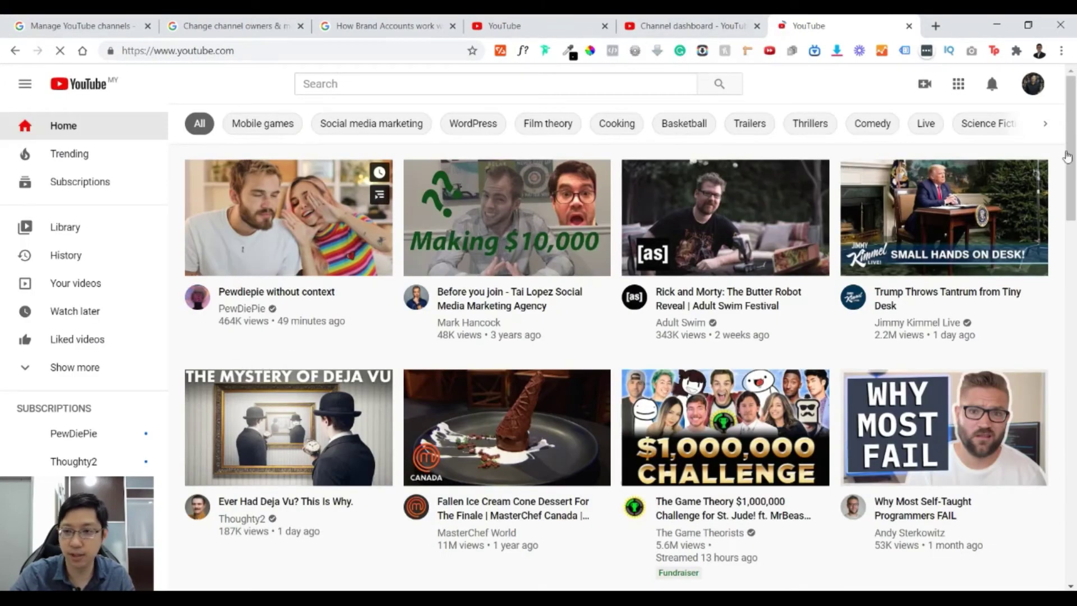
left_click(1038, 91)
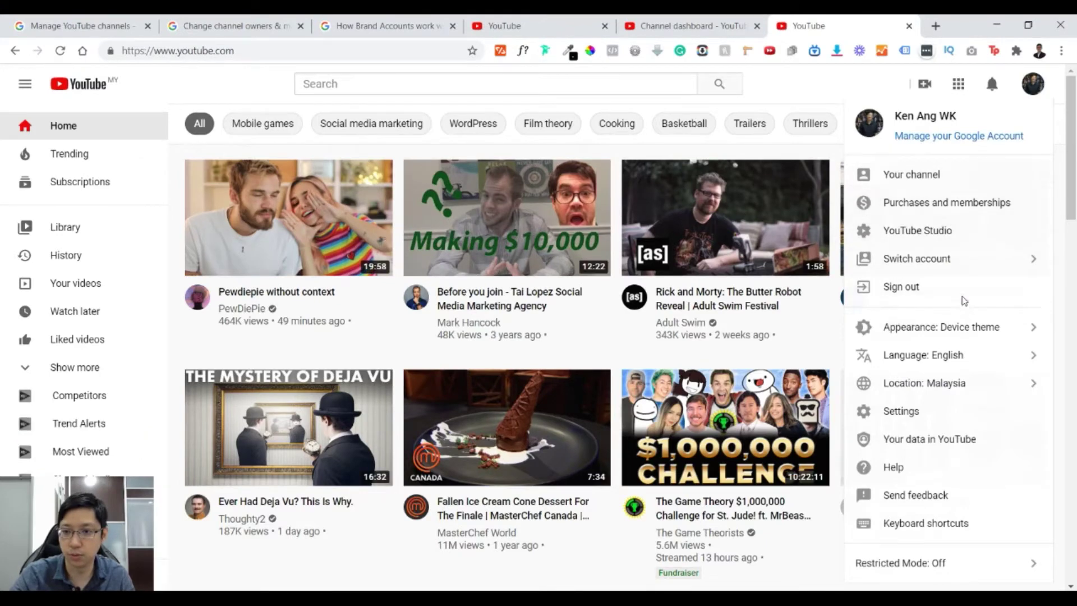
left_click(971, 240)
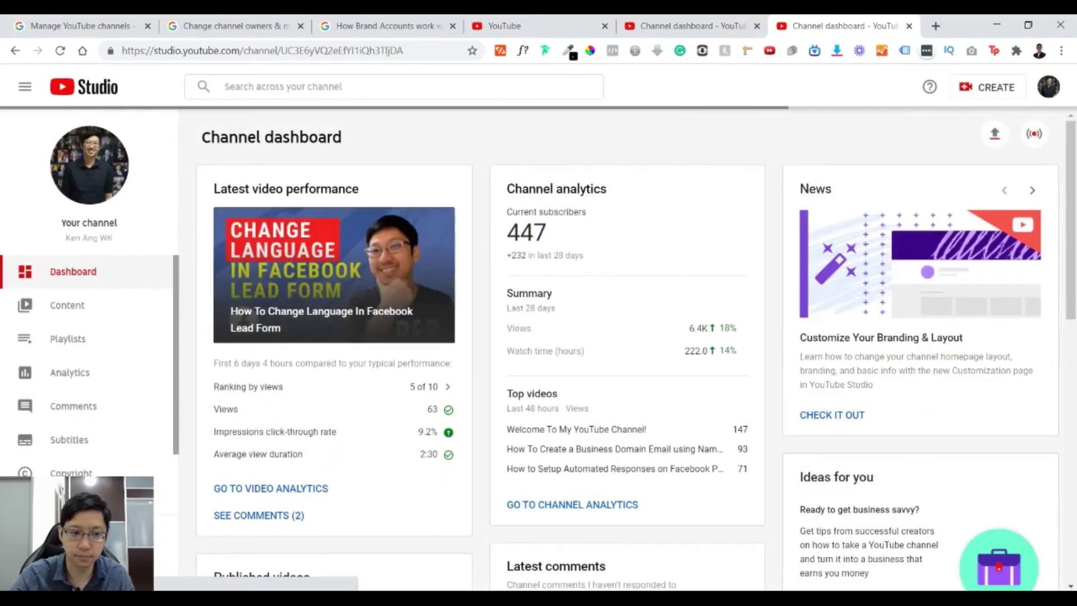
Step: Open the Permissions settings of the brand channel in YouTube Studio
scroll(301, 516, "down", 2)
left_click(295, 520)
left_click(251, 282)
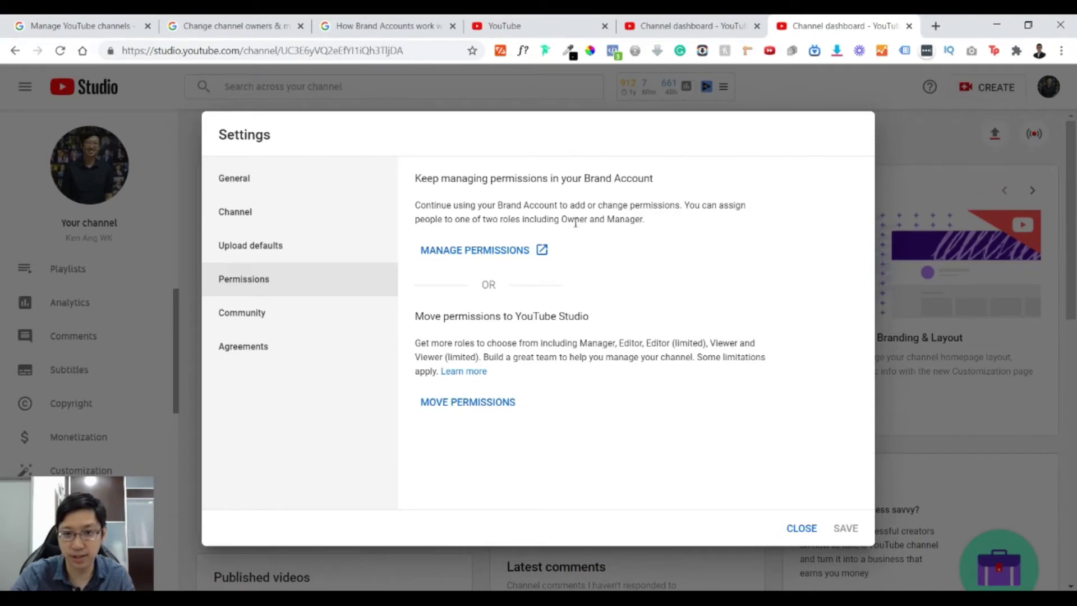
Step: Open the personal channel's Permissions settings in its Studio dashboard and compare them with the brand channel's permission options
left_click(684, 24)
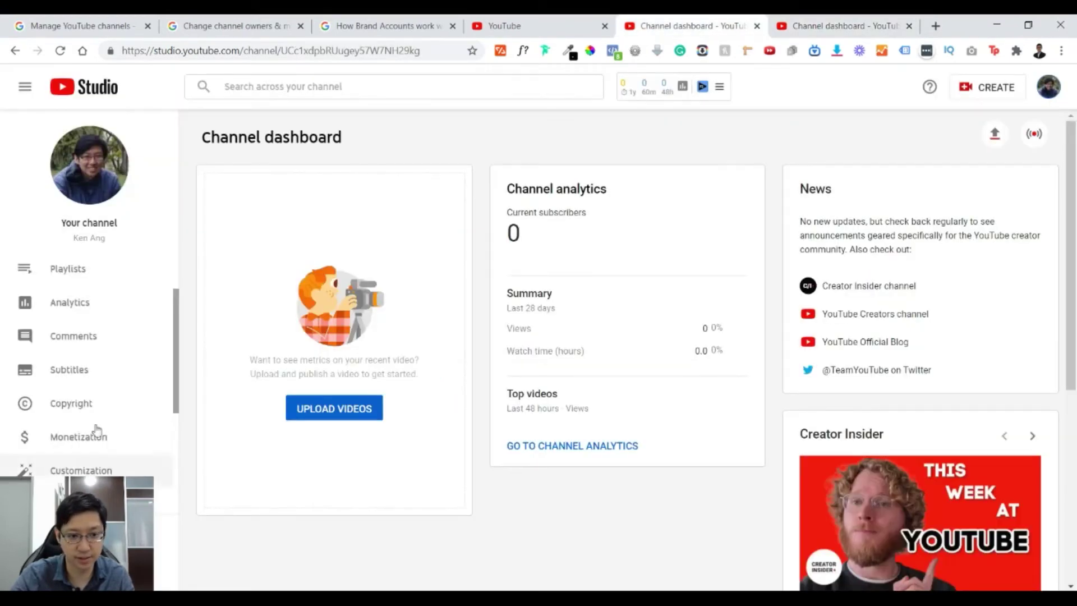
left_click(56, 550)
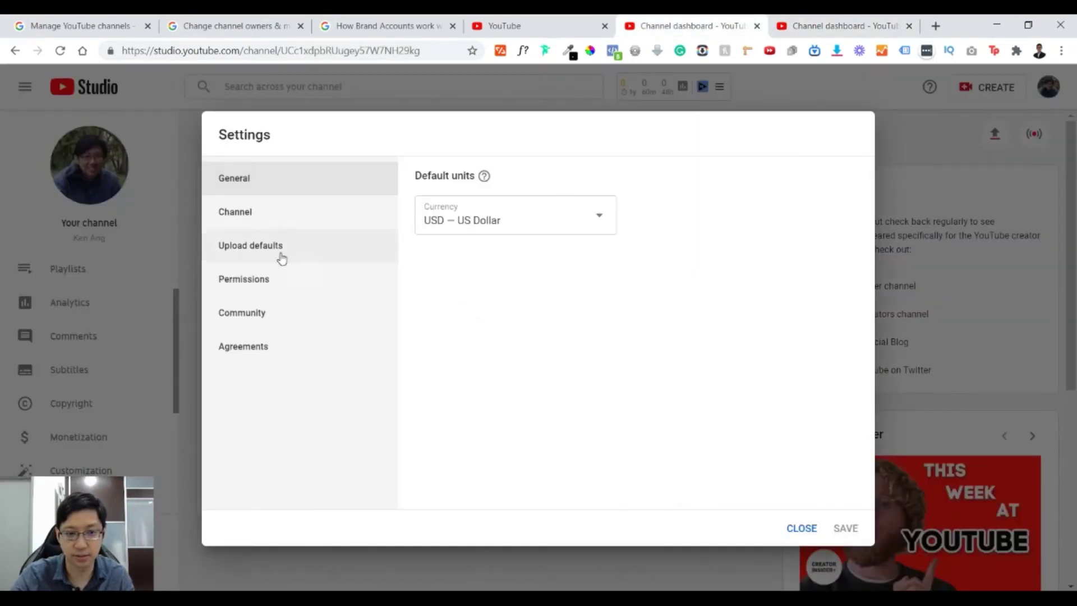
left_click(282, 288)
left_click(841, 25)
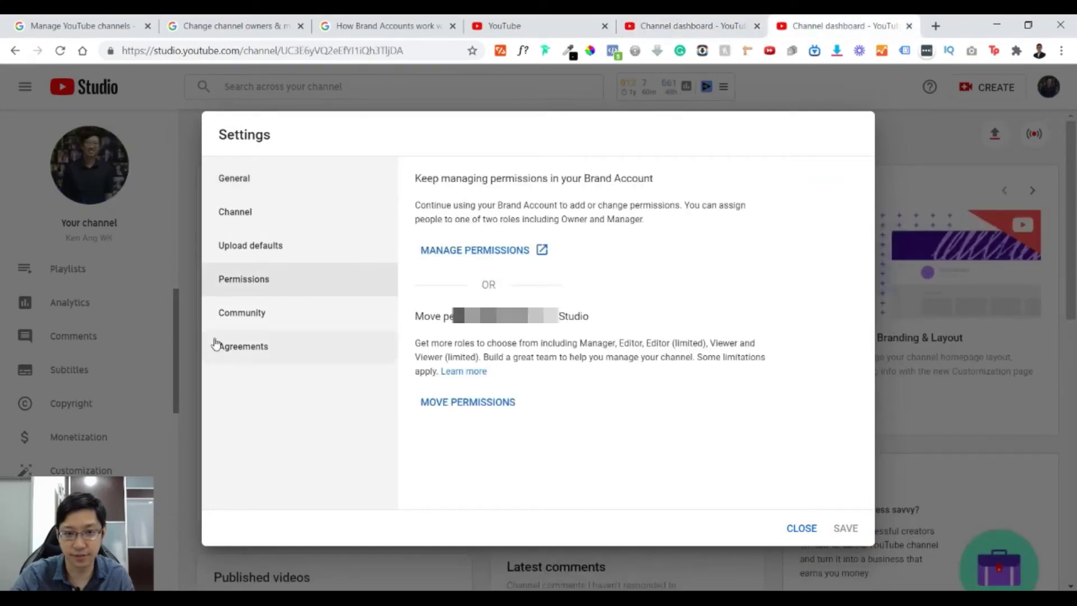
left_click(666, 20)
left_click(819, 19)
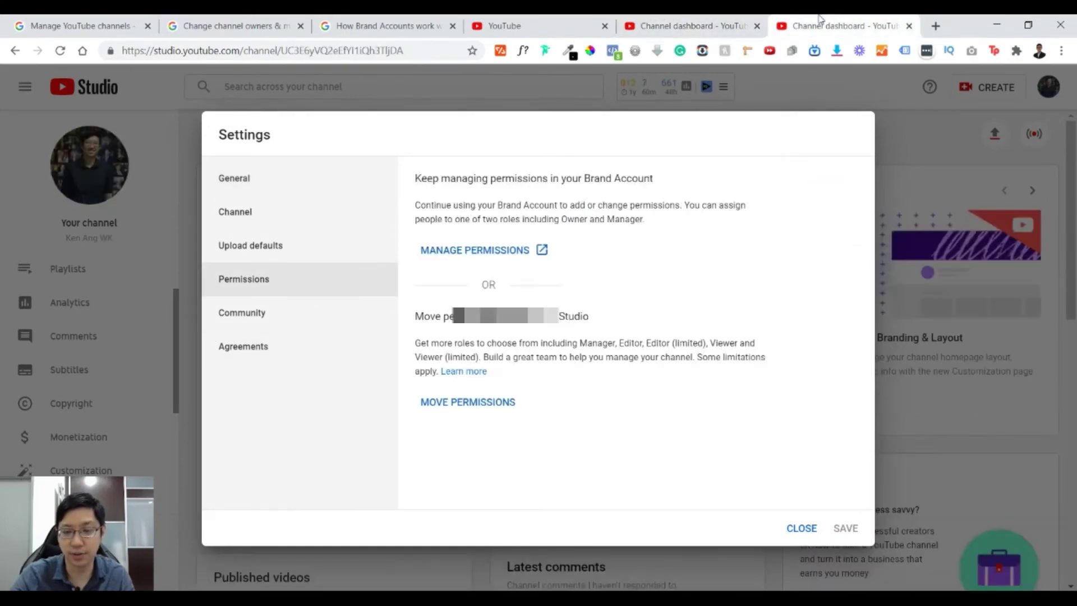
left_click(700, 20)
left_click(796, 22)
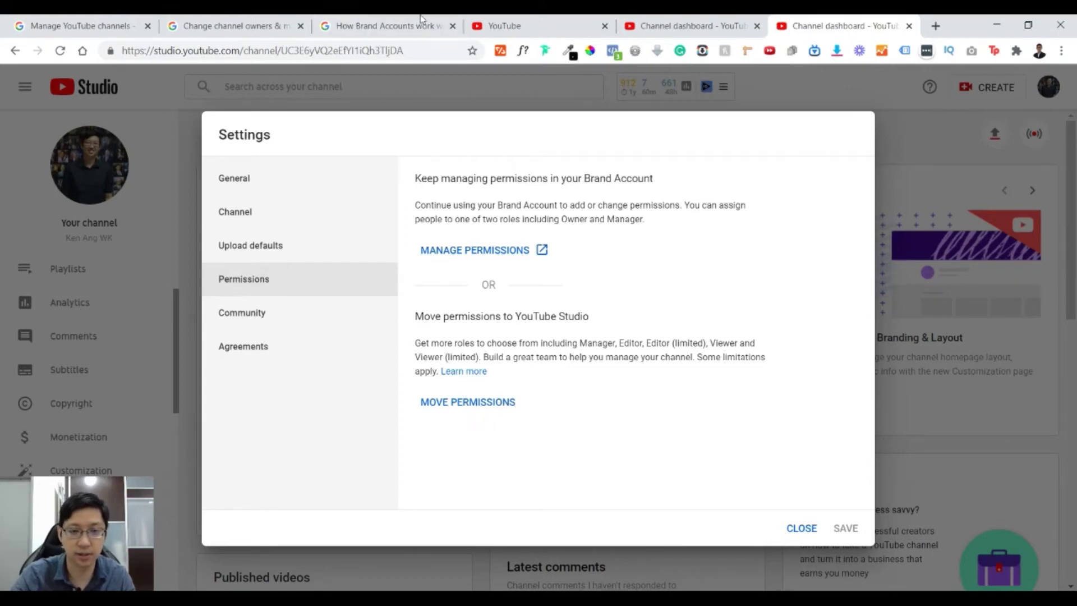
Step: Review the Studio and Brand Account roles table in the help article, and return to the brand channel's Studio settings
left_click(394, 20)
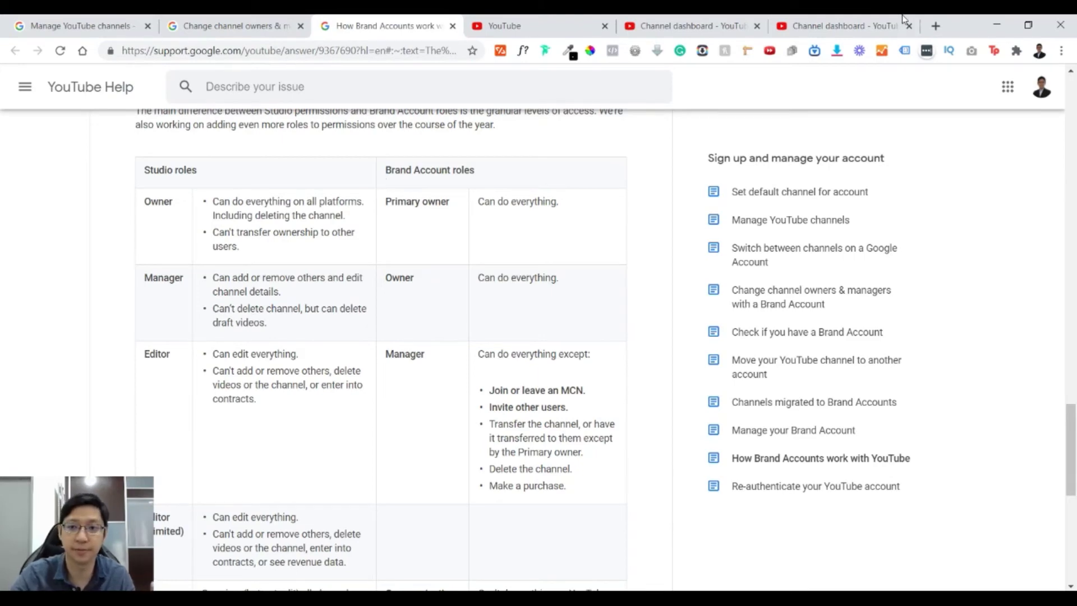
left_click(850, 23)
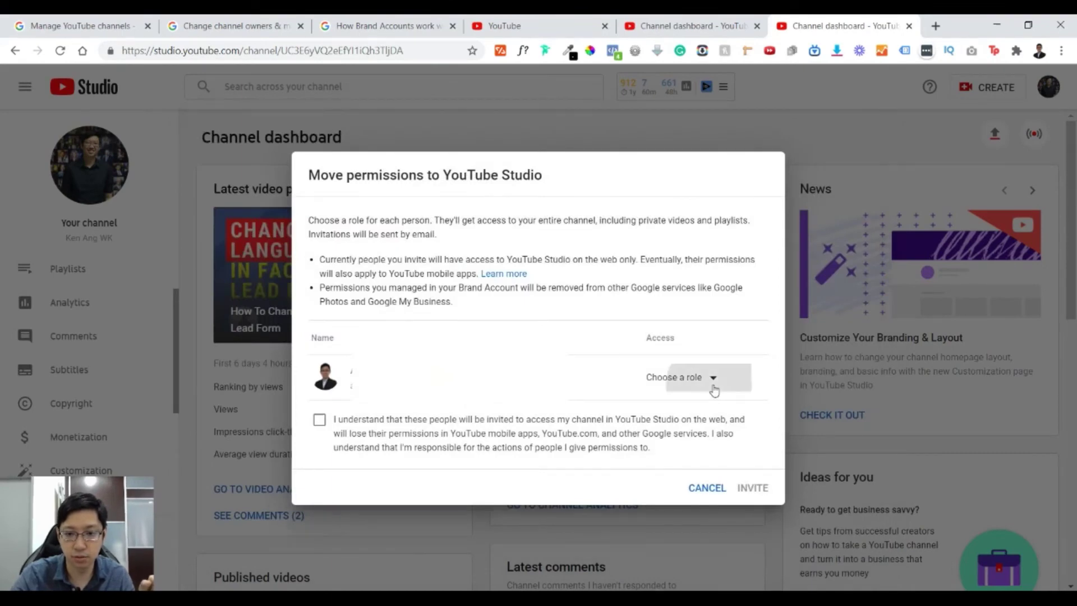
Step: Move the brand channel's permissions to YouTube Studio, giving the listed person the Manager role, accepting the acknowledgement and sending the invitation
left_click(713, 387)
left_click(740, 120)
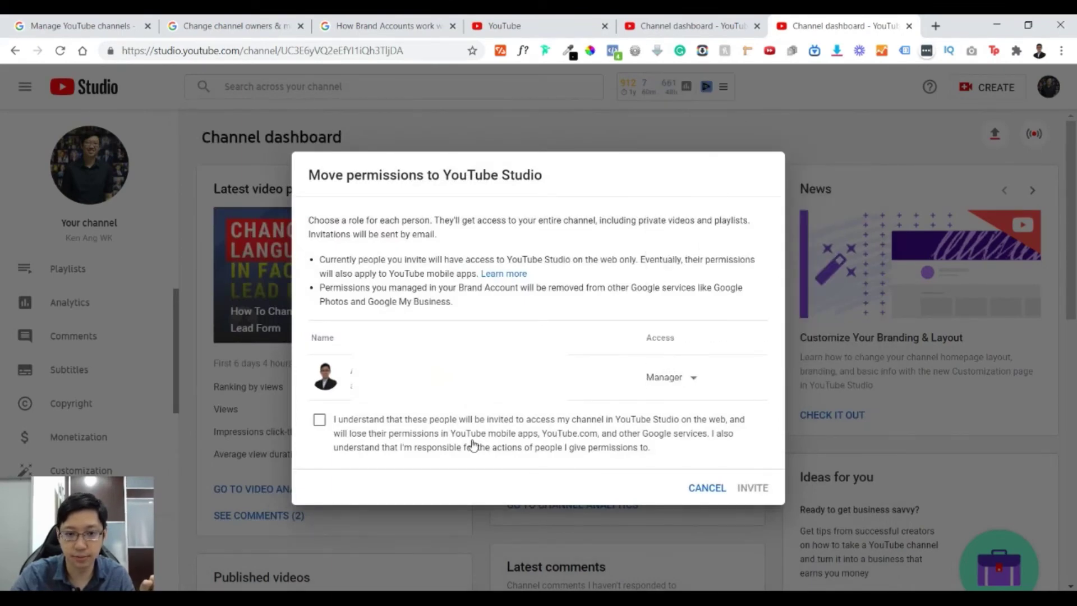
left_click(320, 419)
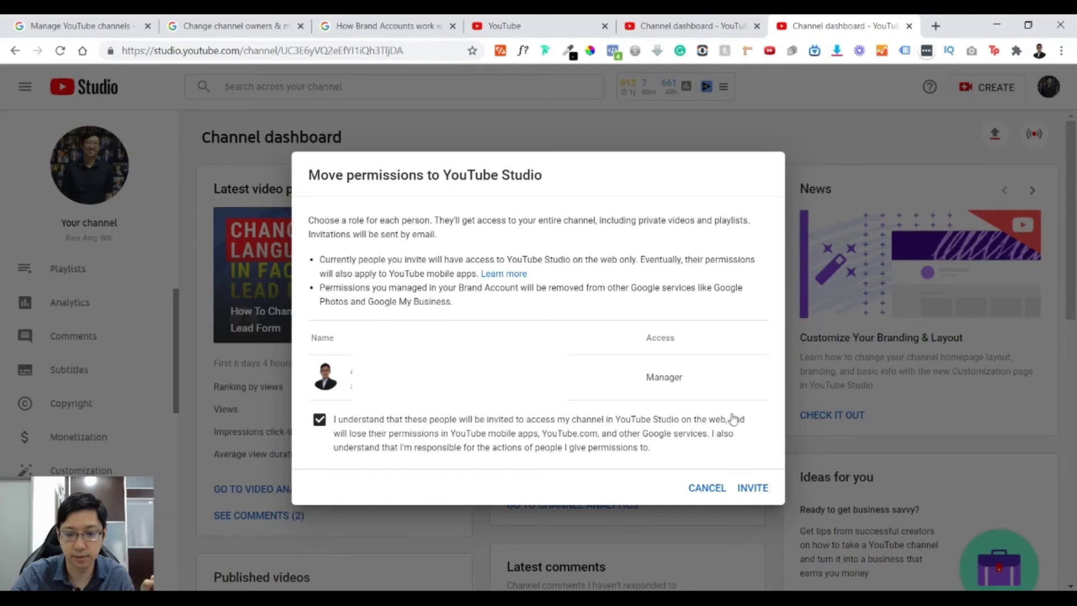
left_click(693, 385)
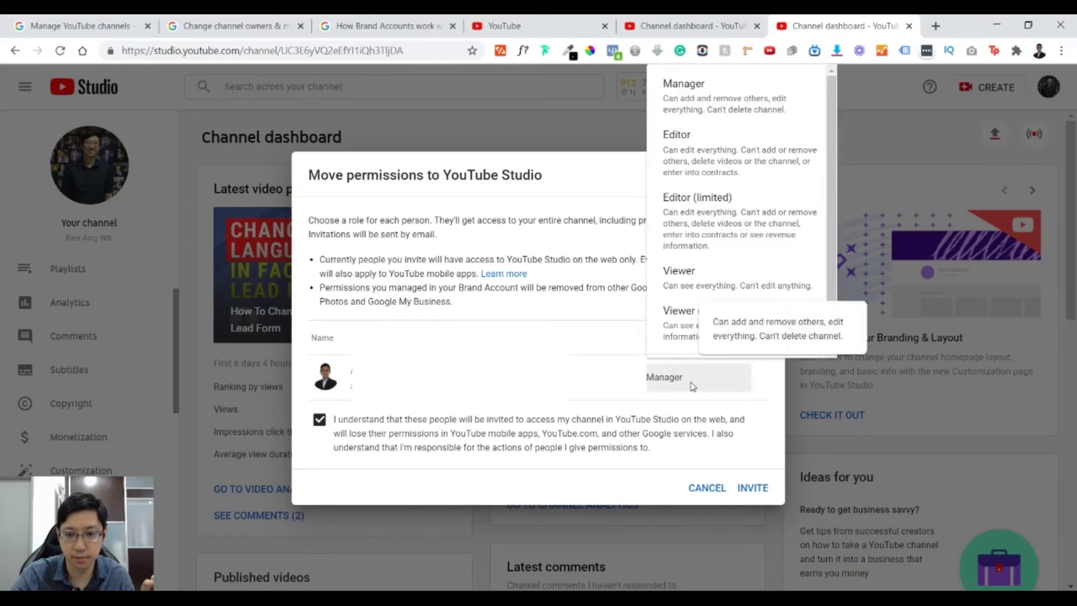
left_click(724, 93)
left_click(751, 490)
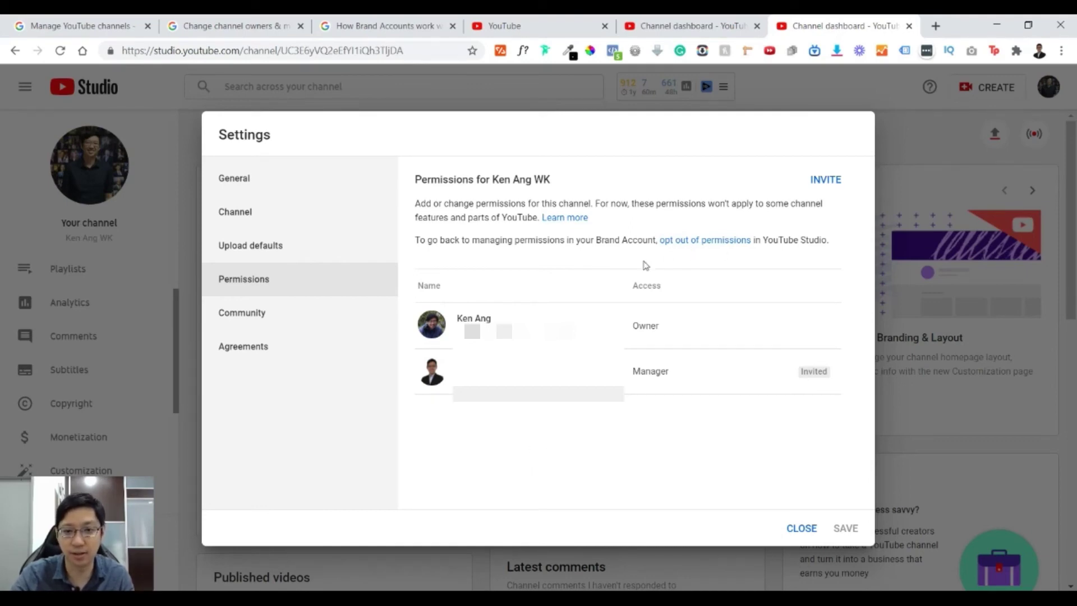
Step: Examine the note on going back to Brand Account permissions by opting out, and close the settings
left_click_drag(431, 242, 573, 242)
left_click(594, 239)
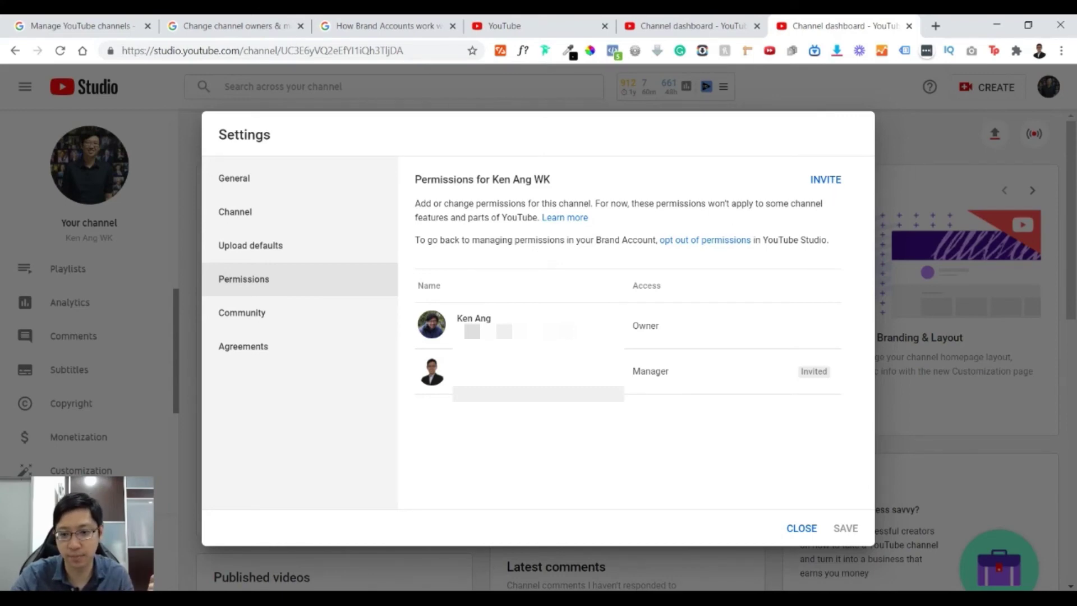
left_click(810, 534)
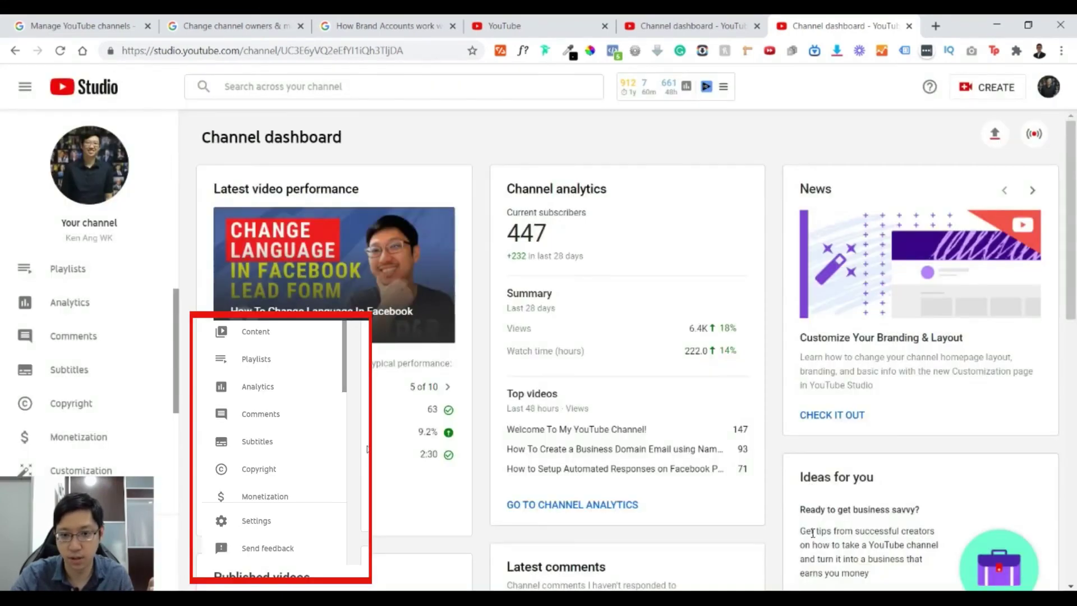
Step: Reopen the brand channel's Permissions settings and start a new invitation
left_click(296, 524)
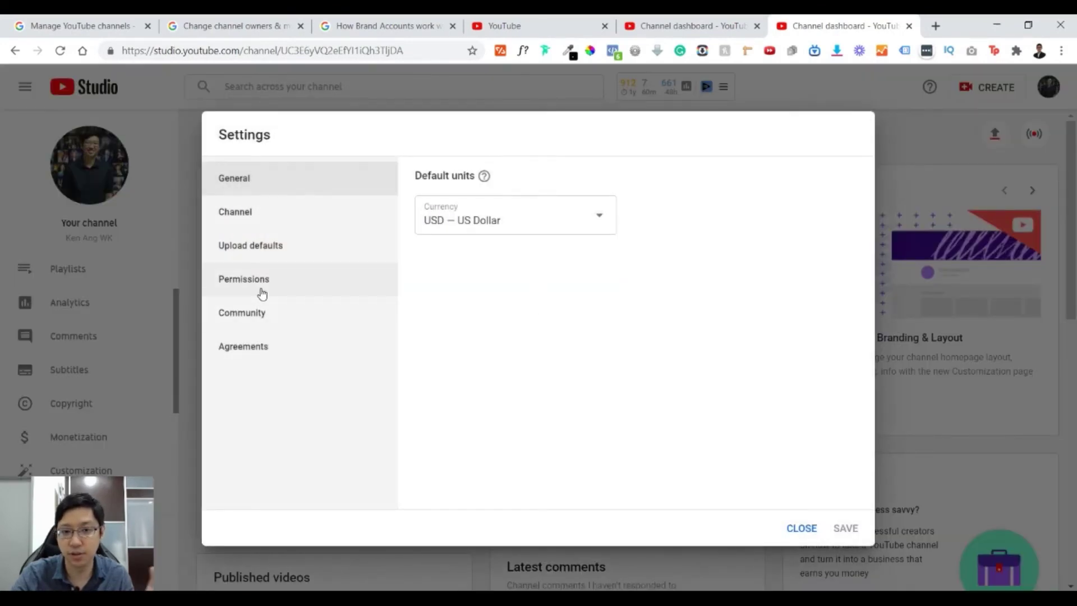
left_click(228, 287)
left_click(836, 184)
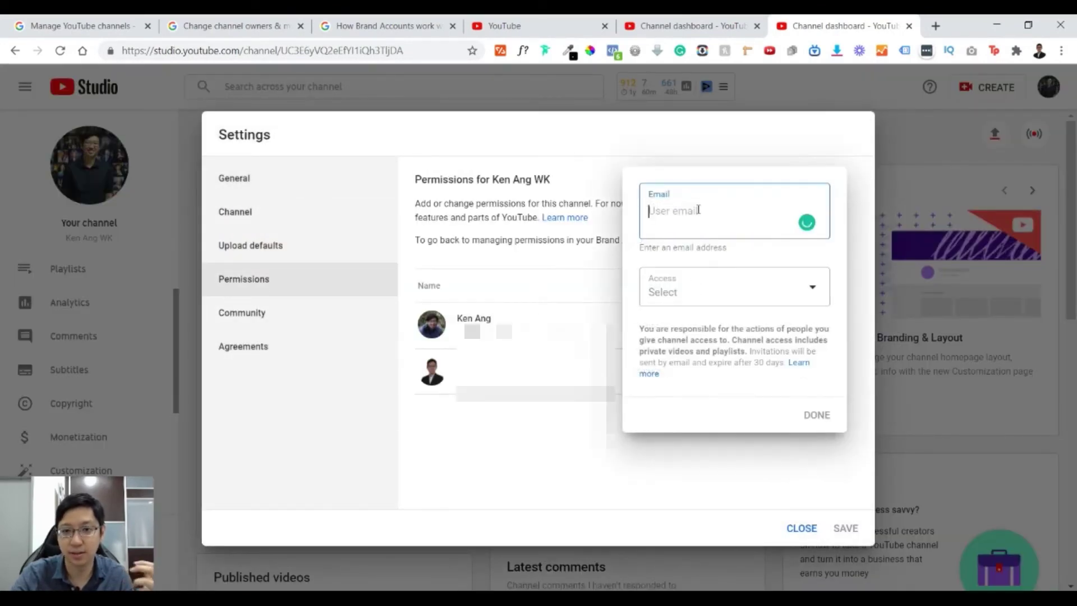
Step: Examine the access roles offered for the invitation, check the help article's roles table, and return to the invitation form
left_click(715, 291)
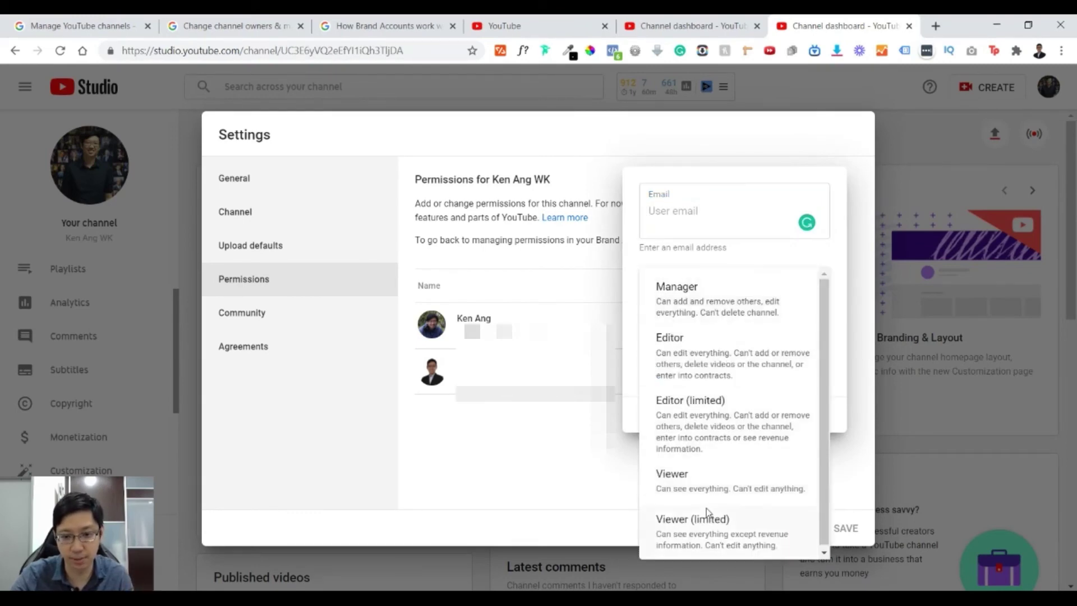
key("Escape")
left_click(386, 26)
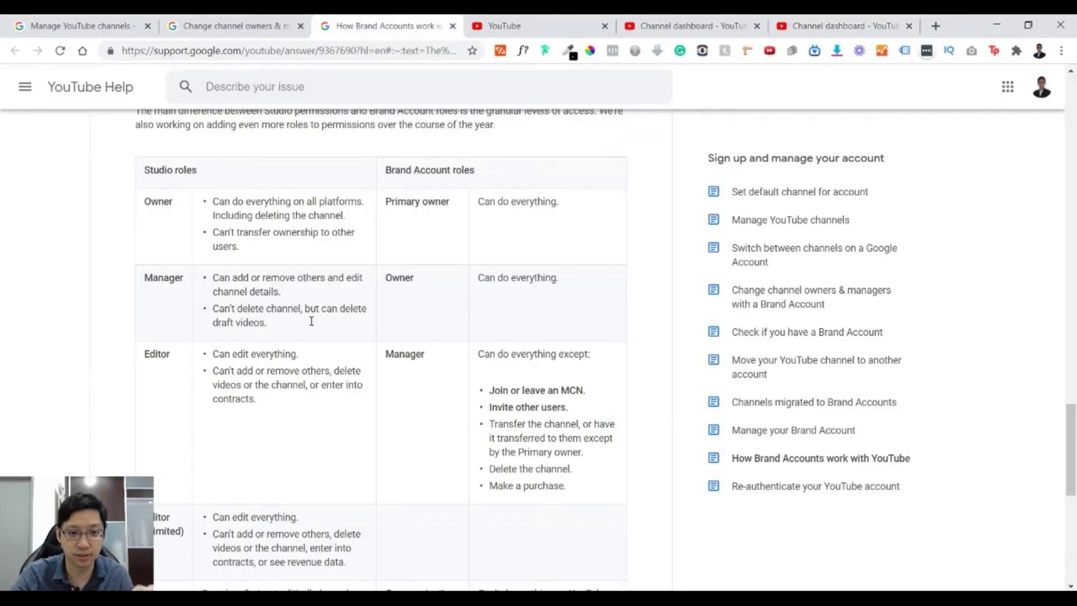
left_click(799, 26)
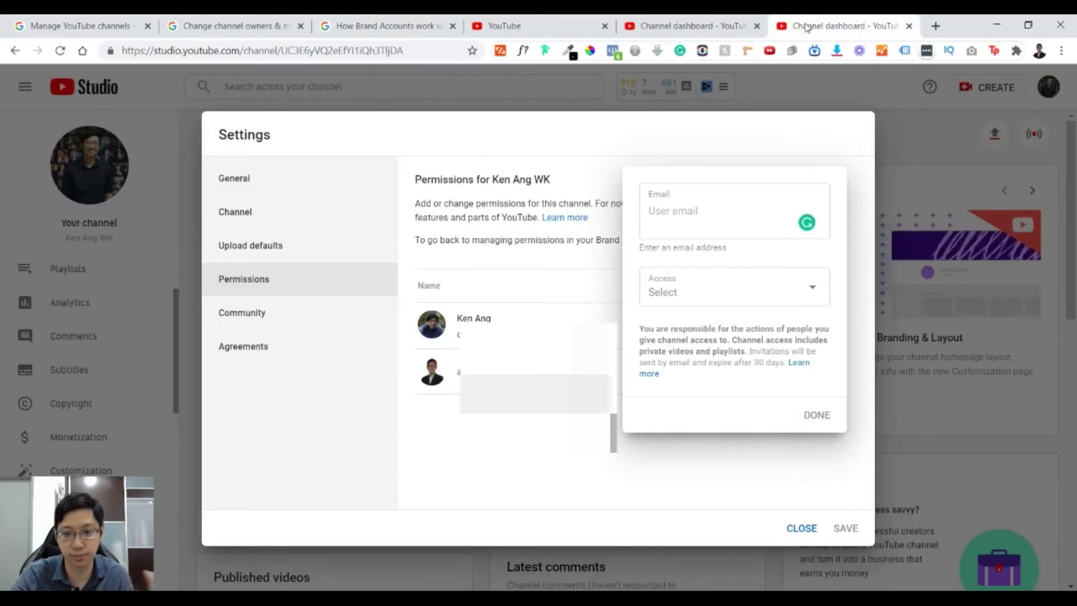